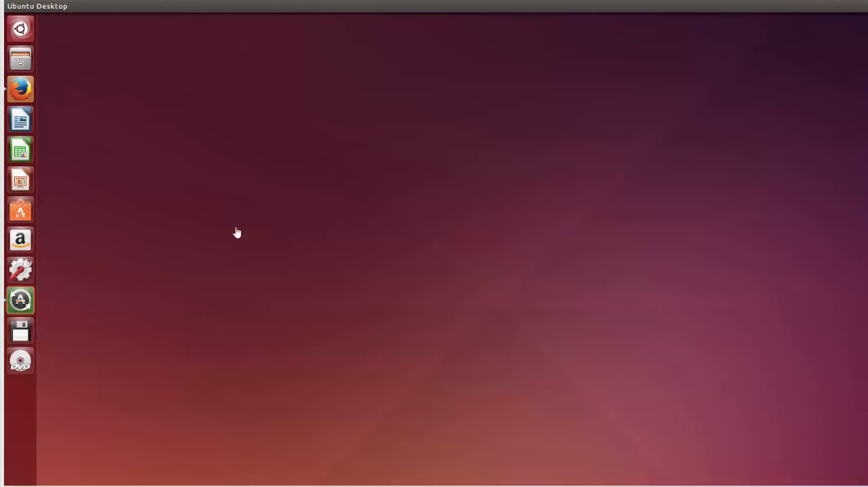
- Open Firefox, search the web for virtualbox and open the Oracle VM VirtualBox site in its own tab
{"action": "left_click", "coordinate": [21, 89]}
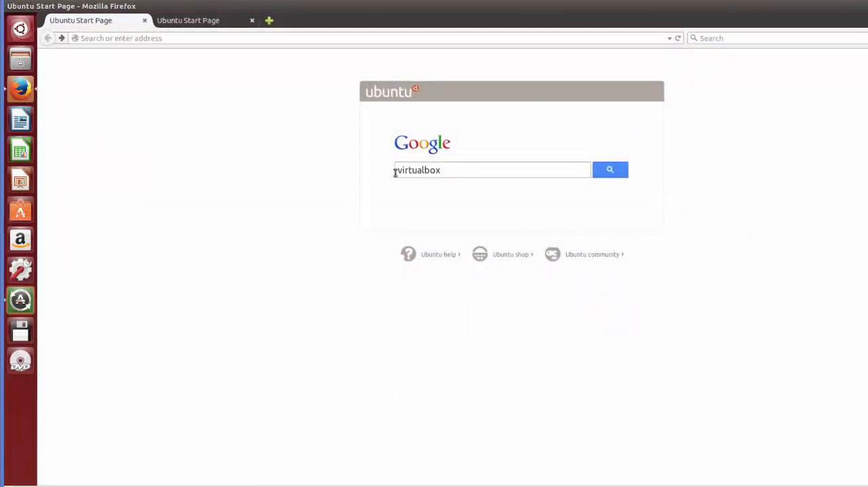
{"action": "left_click", "coordinate": [612, 171]}
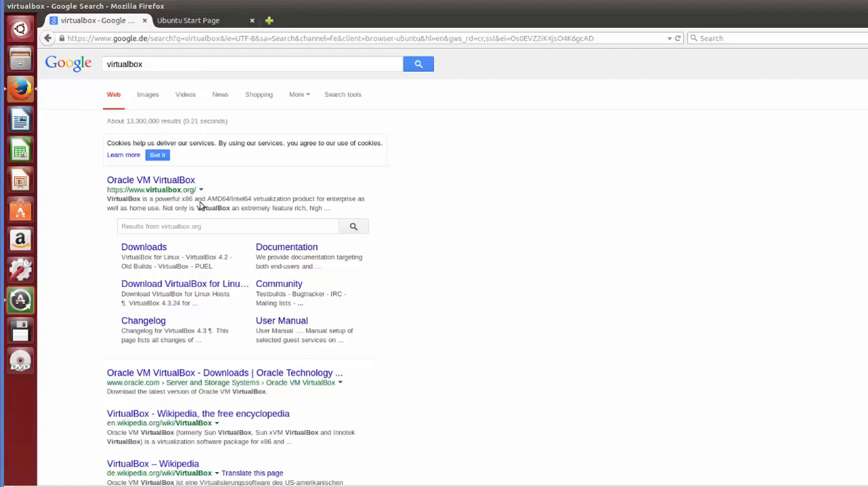
{"action": "middle_click", "coordinate": [150, 181]}
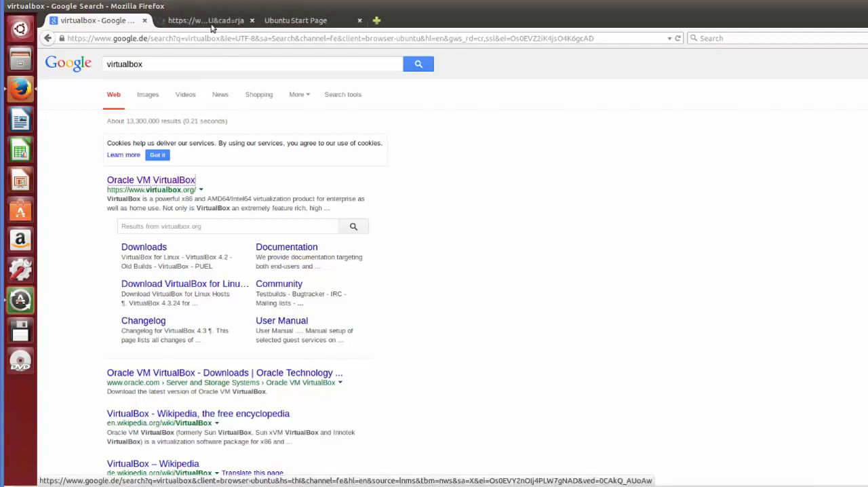
{"action": "left_click", "coordinate": [212, 21]}
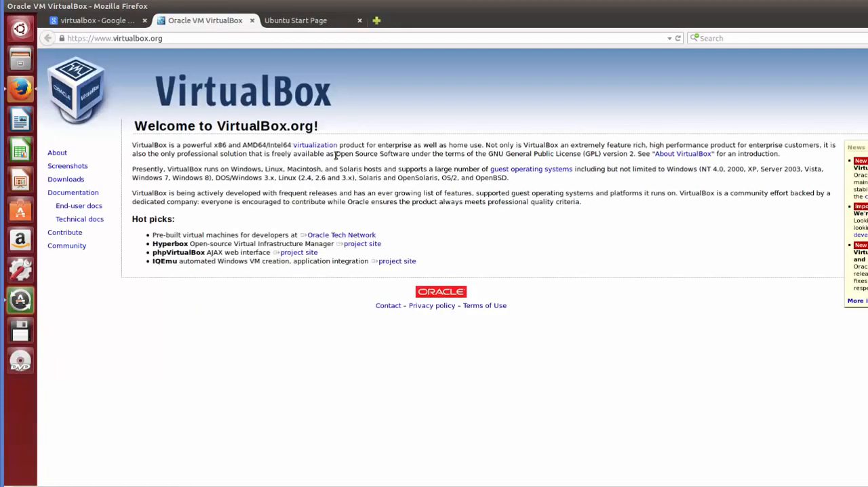
- Download the AMD64 VirtualBox 4.3.24 package for Ubuntu 13.04 to 14.10 from the Linux hosts page, saving it as a file
{"action": "left_click", "coordinate": [66, 179]}
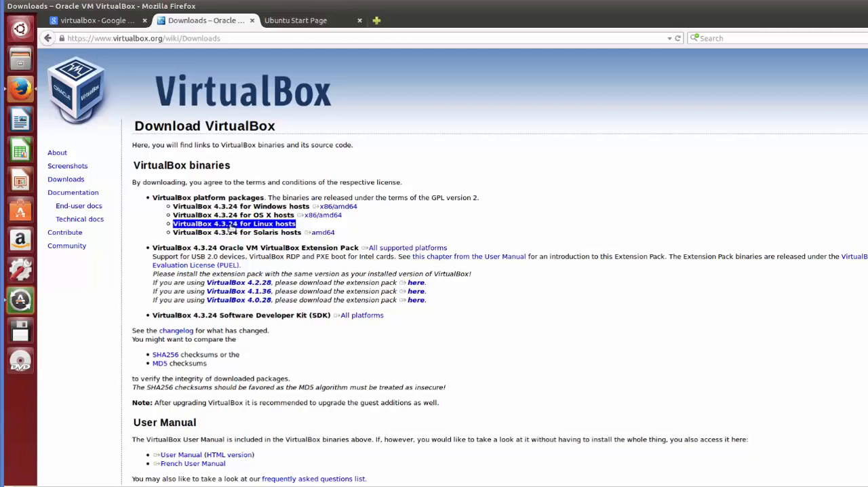
{"action": "left_click", "coordinate": [265, 229]}
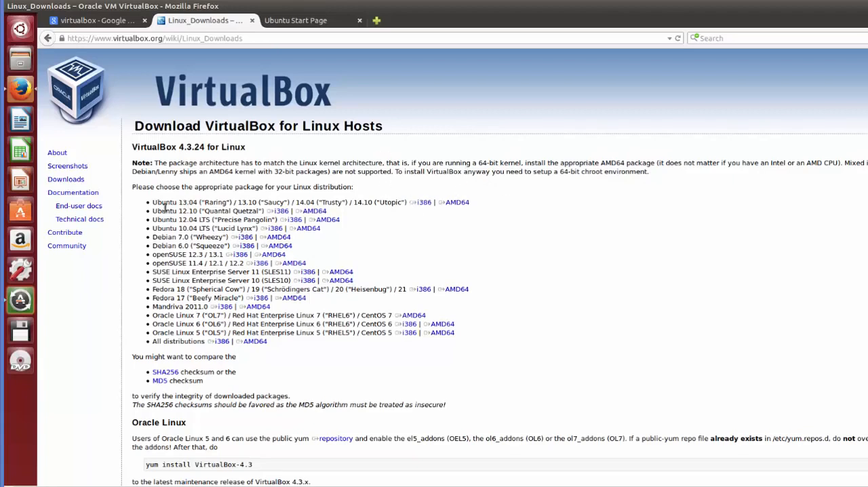
{"action": "left_click_drag", "start_coordinate": [156, 202], "coordinate": [264, 202]}
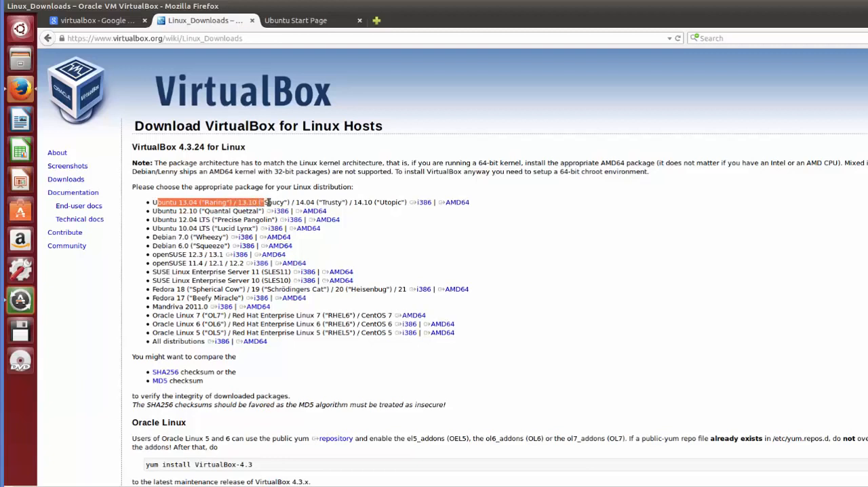
{"action": "left_click", "coordinate": [455, 204]}
{"action": "left_click", "coordinate": [459, 203]}
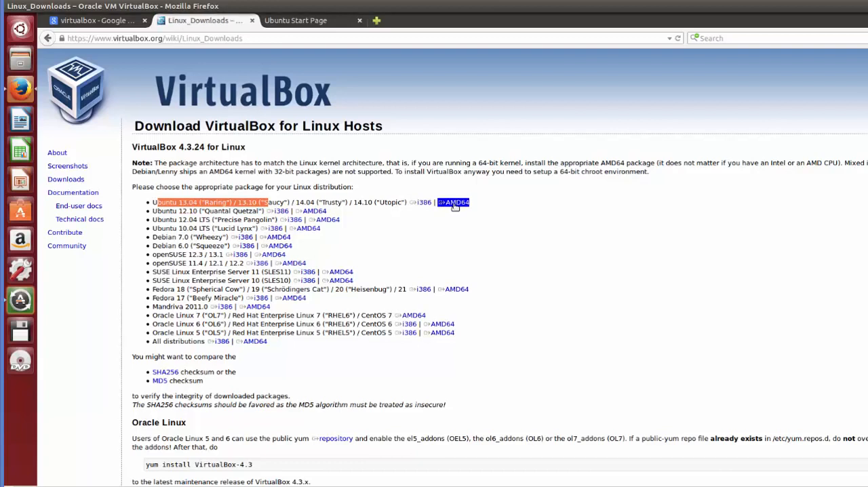
{"action": "left_click", "coordinate": [449, 335]}
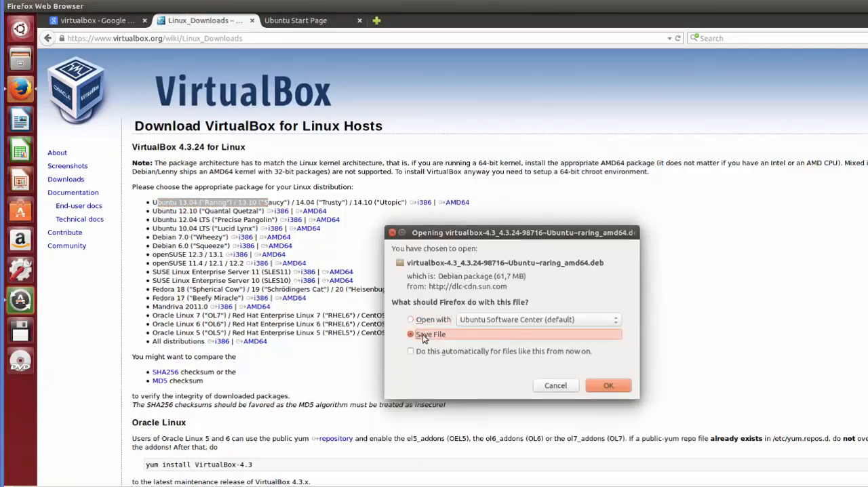
{"action": "left_click", "coordinate": [605, 385]}
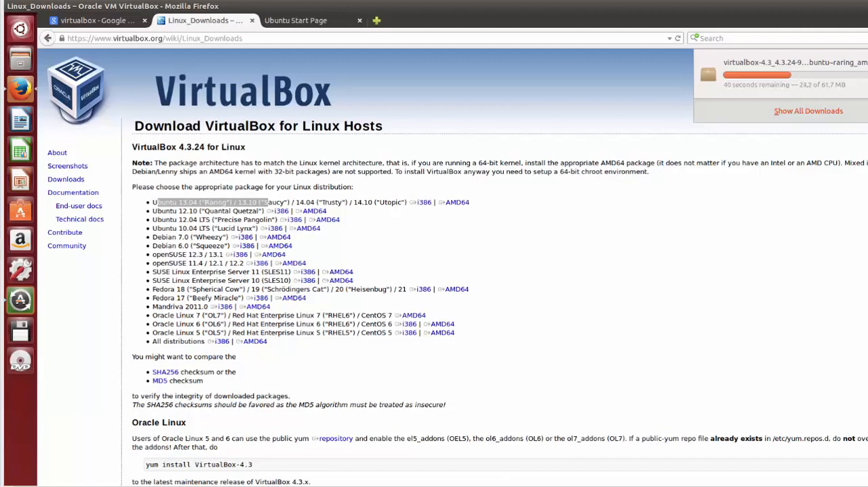
{"action": "key", "text": "Escape"}
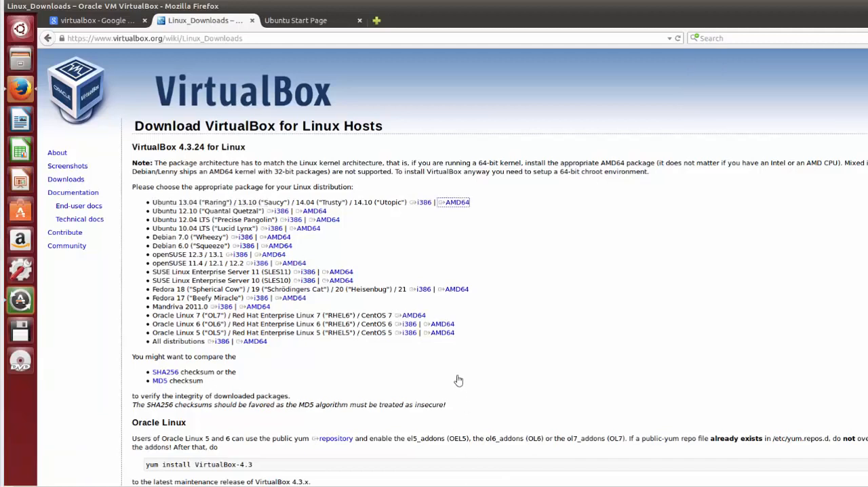
- Switch to the file manager and open the VirtualBox .deb package from the Downloads folder with Ubuntu Software Center
{"action": "left_click", "coordinate": [23, 61]}
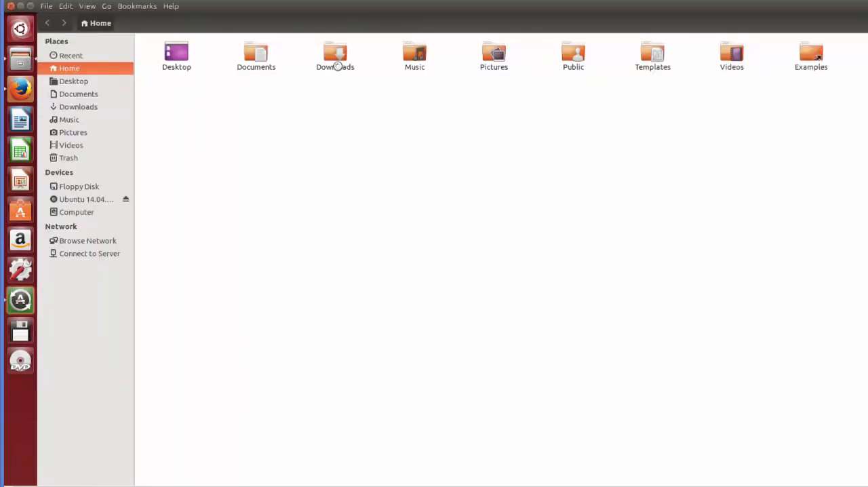
{"action": "double_click", "coordinate": [336, 61]}
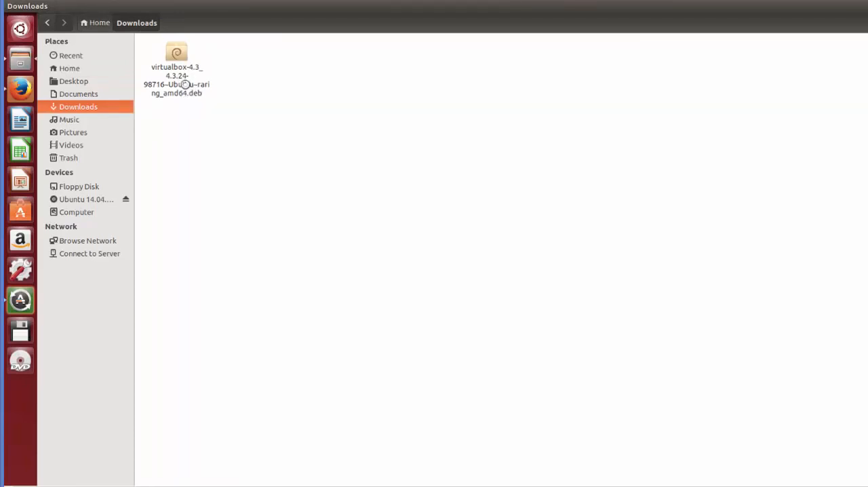
{"action": "right_click", "coordinate": [176, 82]}
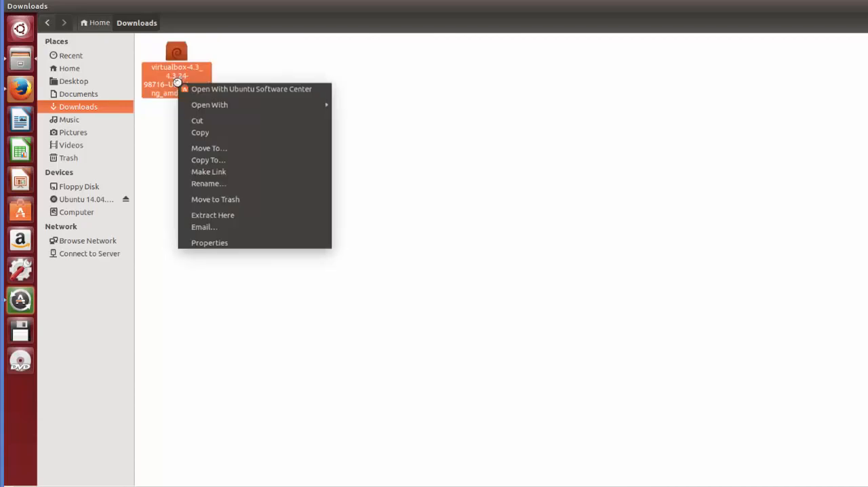
{"action": "left_click", "coordinate": [215, 91]}
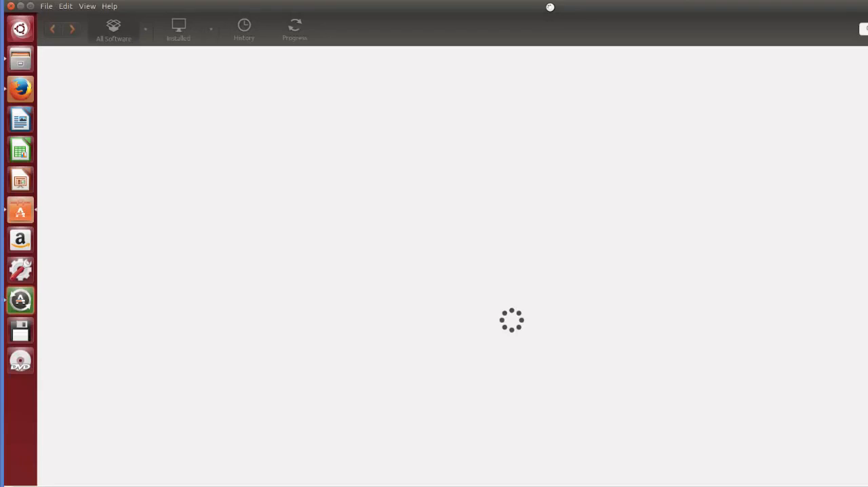
- Restore the Software Center window to a smaller size and start installing virtualbox-4.3
{"action": "double_click", "coordinate": [550, 7]}
{"action": "left_click_drag", "start_coordinate": [463, 110], "coordinate": [413, 61]}
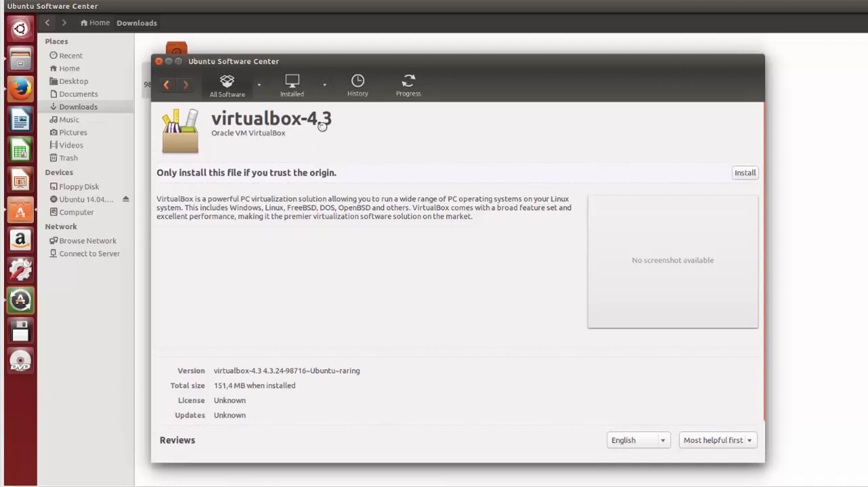
{"action": "left_click", "coordinate": [743, 175]}
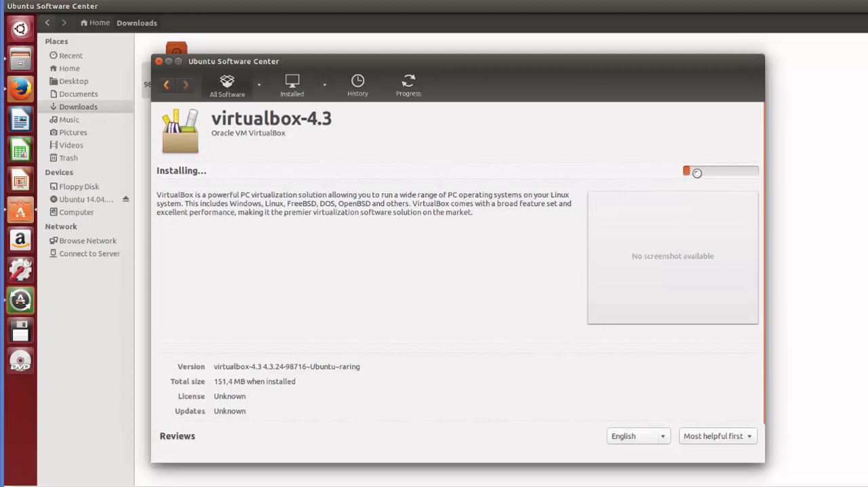
- Return to Firefox, search the web for genymotion from the Ubuntu start page and open the official Genymotion site
{"action": "left_click", "coordinate": [782, 192]}
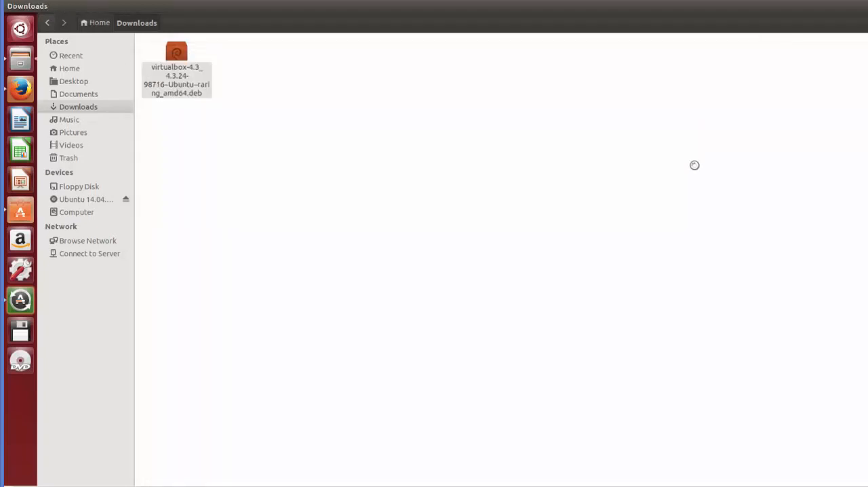
{"action": "left_click", "coordinate": [18, 6]}
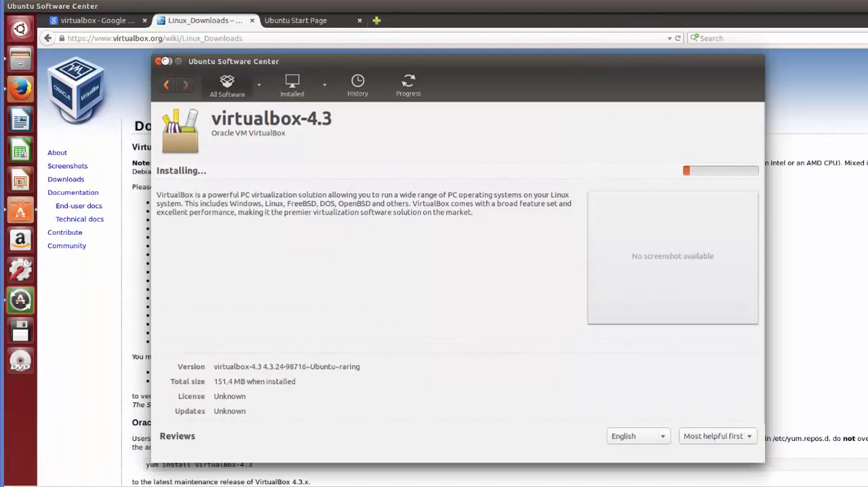
{"action": "left_click", "coordinate": [169, 61]}
{"action": "left_click", "coordinate": [294, 20]}
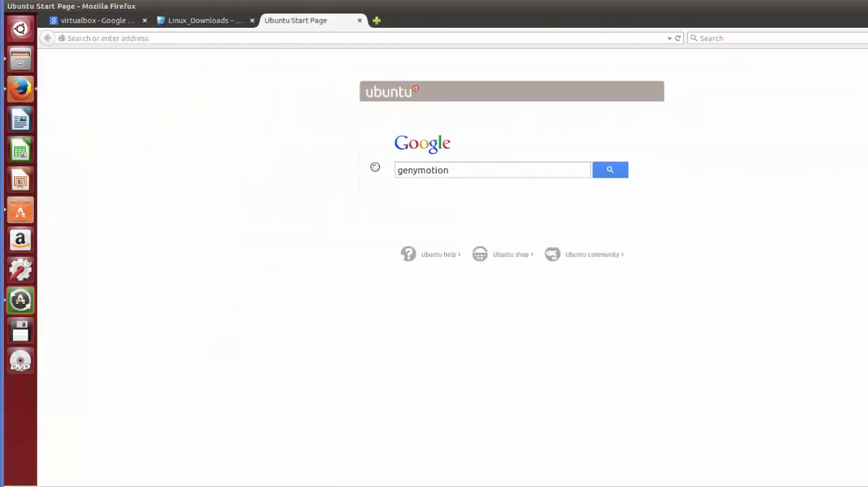
{"action": "left_click", "coordinate": [603, 170]}
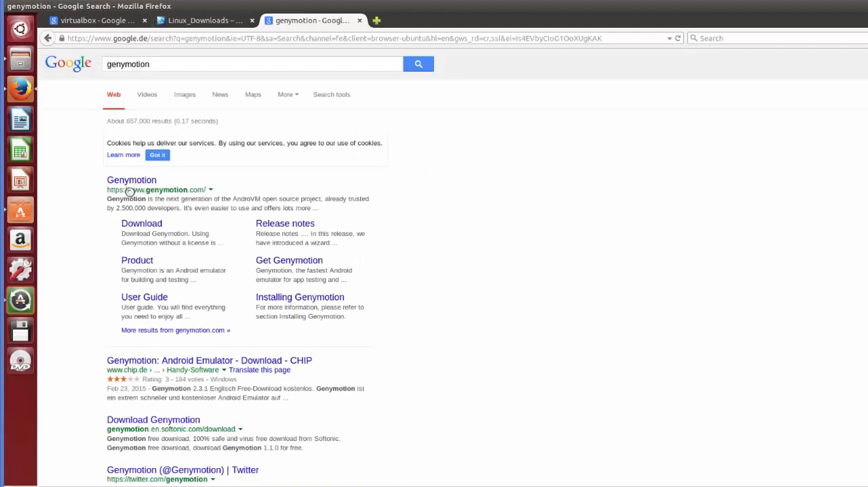
{"action": "left_click", "coordinate": [148, 180]}
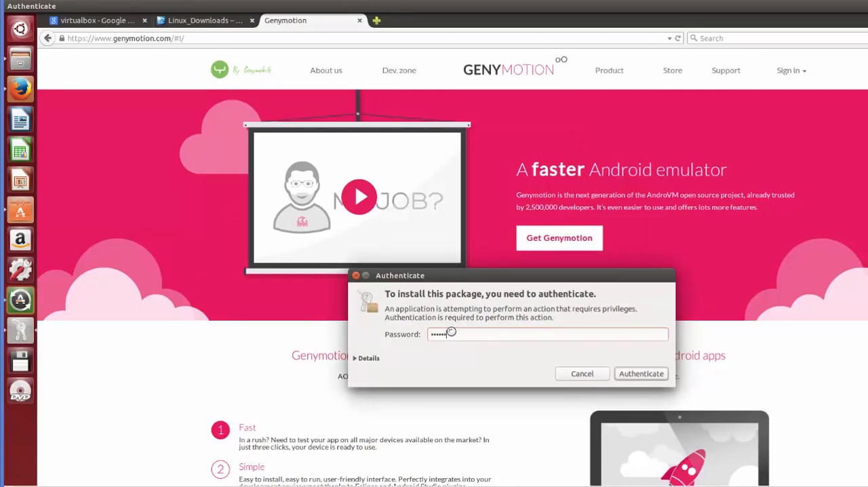
- Authenticate the package installation with the account password
{"action": "left_click", "coordinate": [640, 374]}
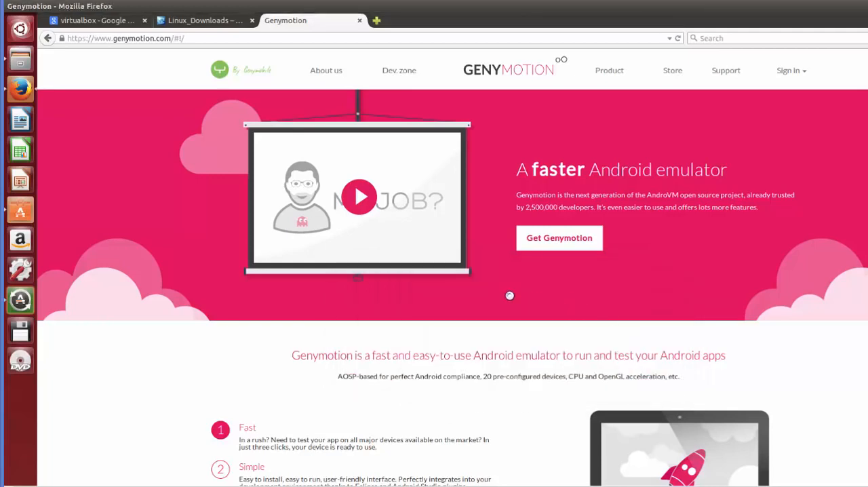
- Look through the features on the Genymotion home page and follow the Get Genymotion link to the pricing page
{"action": "scroll", "coordinate": [510, 296], "scroll_direction": "down", "scroll_amount": 1}
{"action": "scroll", "coordinate": [510, 296], "scroll_direction": "down", "scroll_amount": 6}
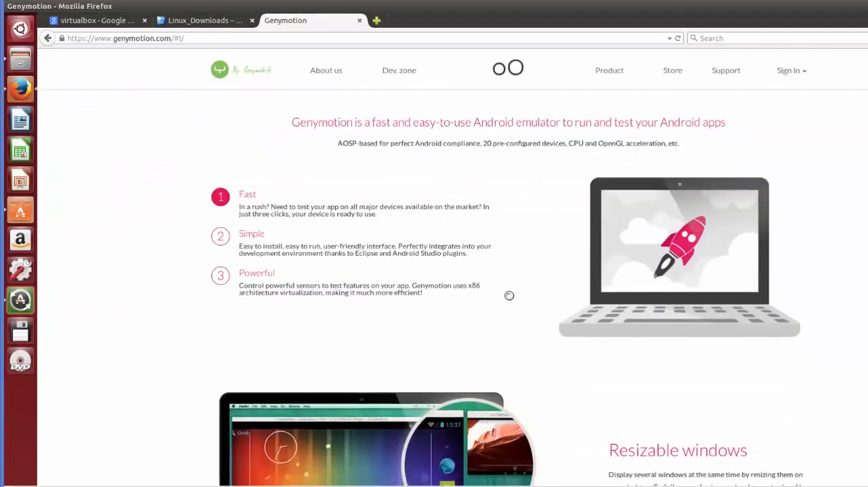
{"action": "scroll", "coordinate": [508, 295], "scroll_direction": "down", "scroll_amount": 3}
{"action": "scroll", "coordinate": [468, 323], "scroll_direction": "down", "scroll_amount": 5}
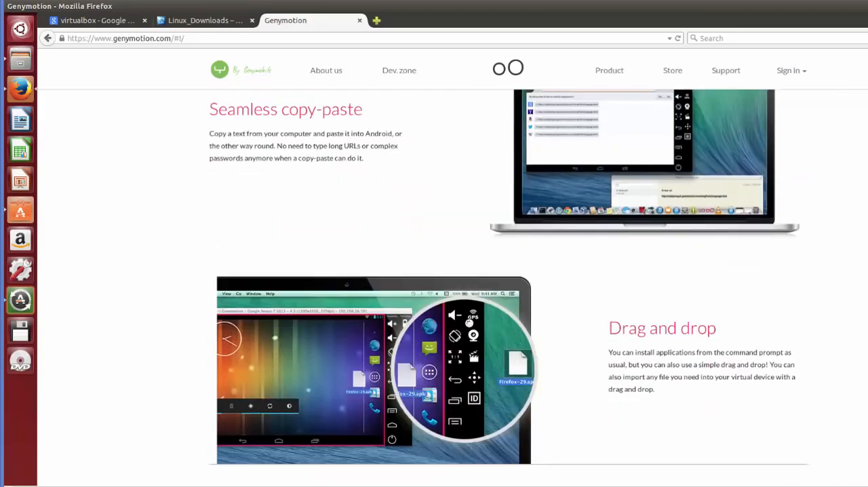
{"action": "scroll", "coordinate": [467, 324], "scroll_direction": "down", "scroll_amount": 7}
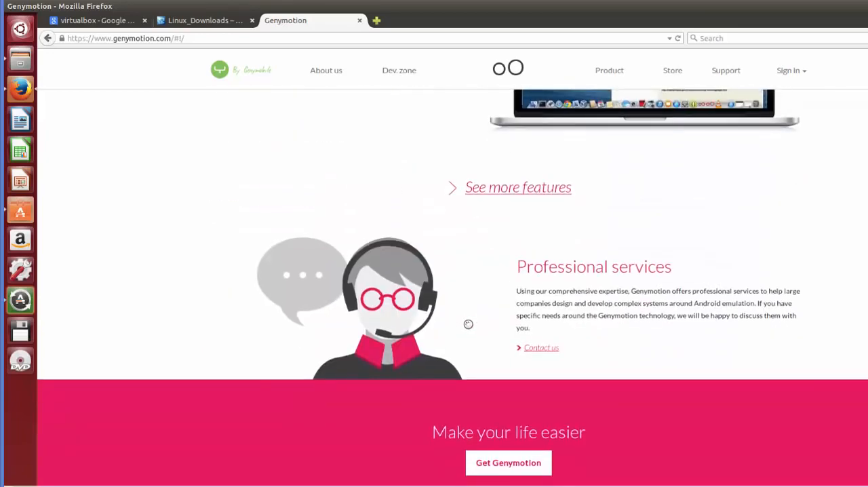
{"action": "left_click", "coordinate": [502, 466]}
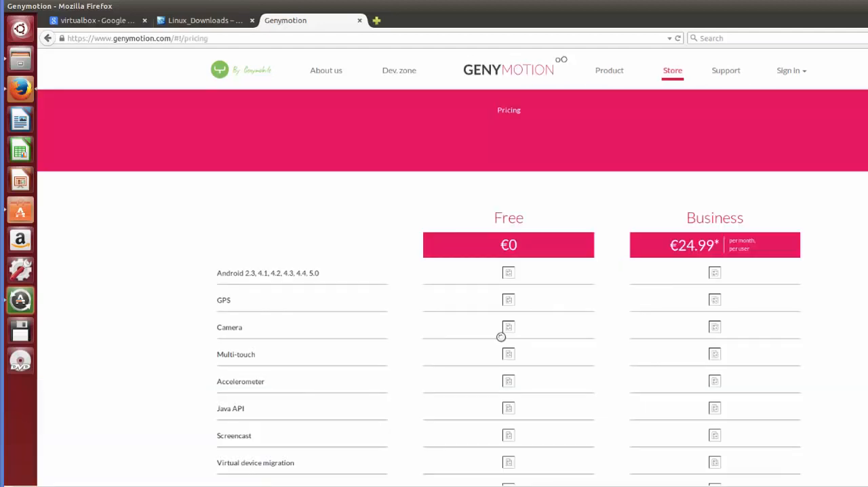
- Compare the Free and Business plans and choose the download of the free, personal-use version
{"action": "scroll", "coordinate": [589, 296], "scroll_direction": "down", "scroll_amount": 2}
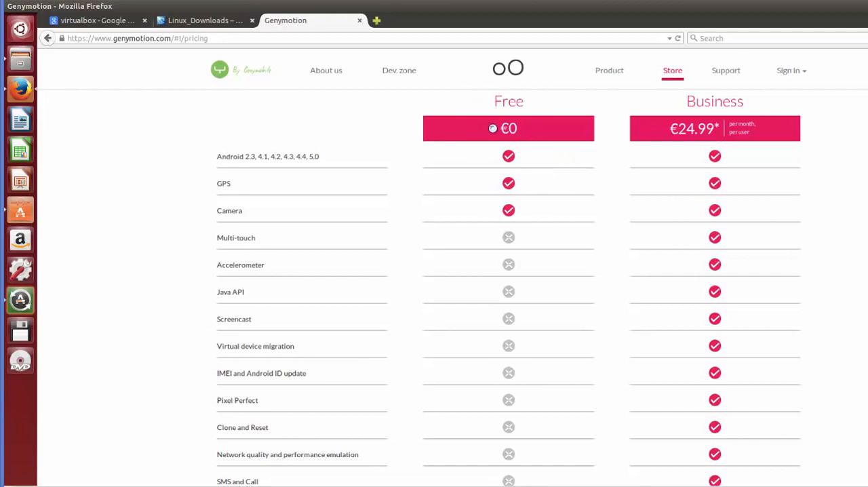
{"action": "scroll", "coordinate": [484, 220], "scroll_direction": "down", "scroll_amount": 3}
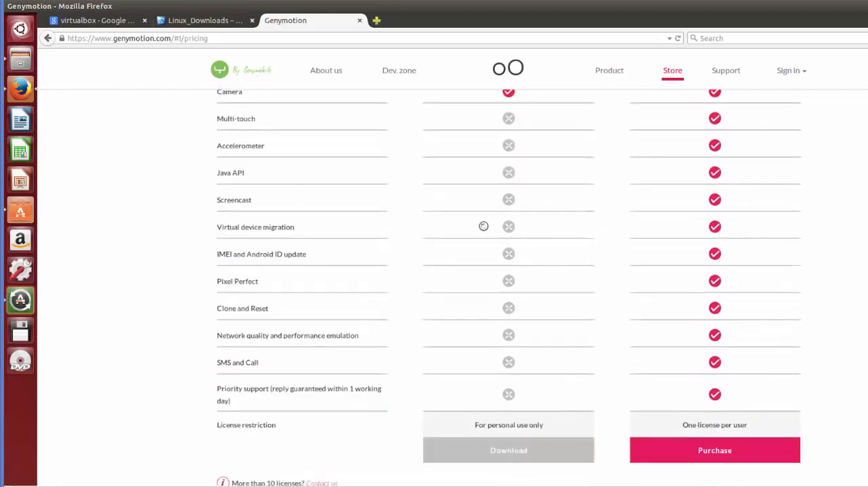
{"action": "scroll", "coordinate": [484, 226], "scroll_direction": "down", "scroll_amount": 3}
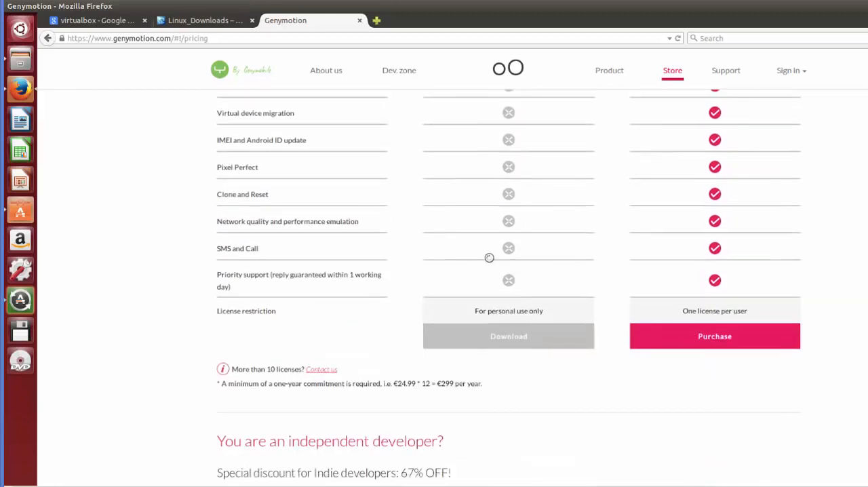
{"action": "left_click", "coordinate": [499, 336]}
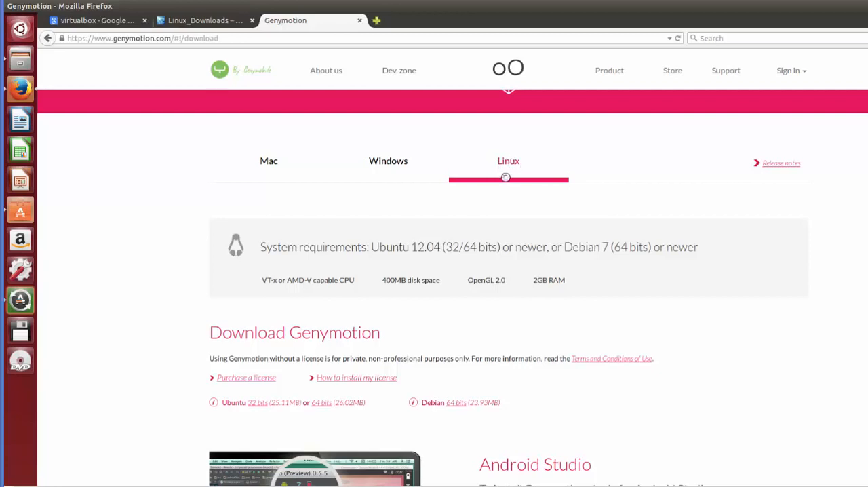
- Request the Ubuntu 64 bits Genymotion download for Linux
{"action": "scroll", "coordinate": [482, 205], "scroll_direction": "down", "scroll_amount": 2}
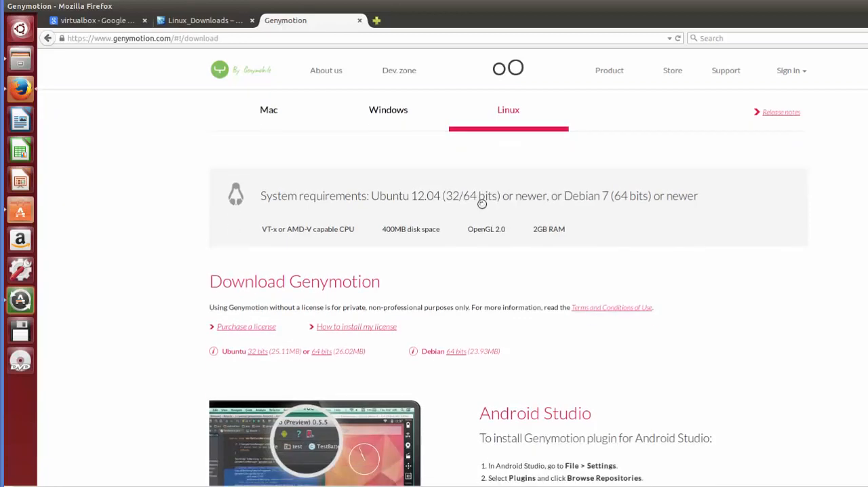
{"action": "scroll", "coordinate": [480, 209], "scroll_direction": "down", "scroll_amount": 1}
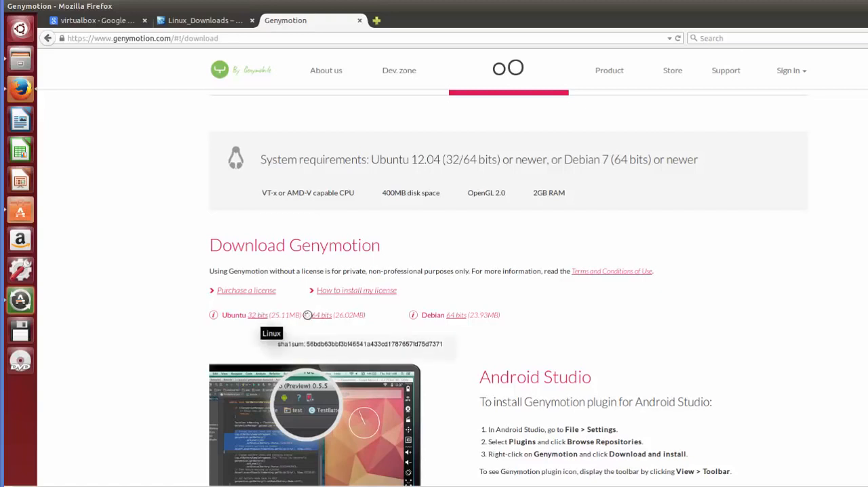
{"action": "left_click", "coordinate": [319, 315]}
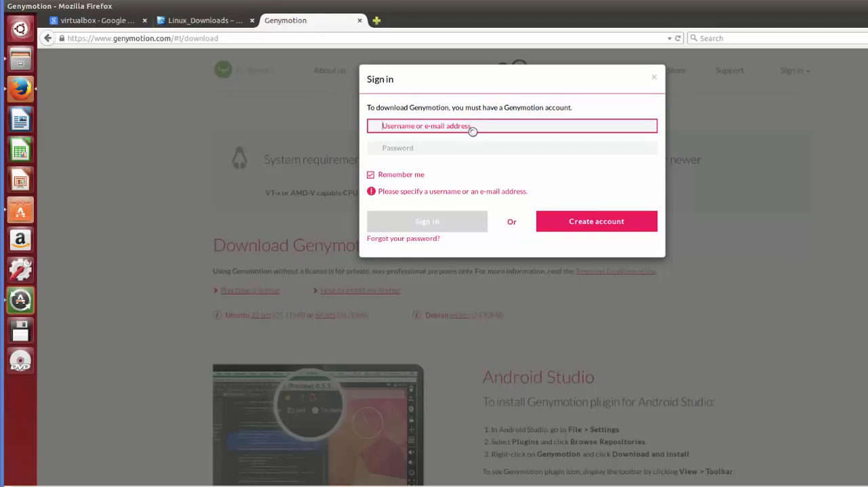
- Sign in to the Genymotion account by entering the username and the account password
{"action": "type", "text": "ProgrammingKnowledge"}
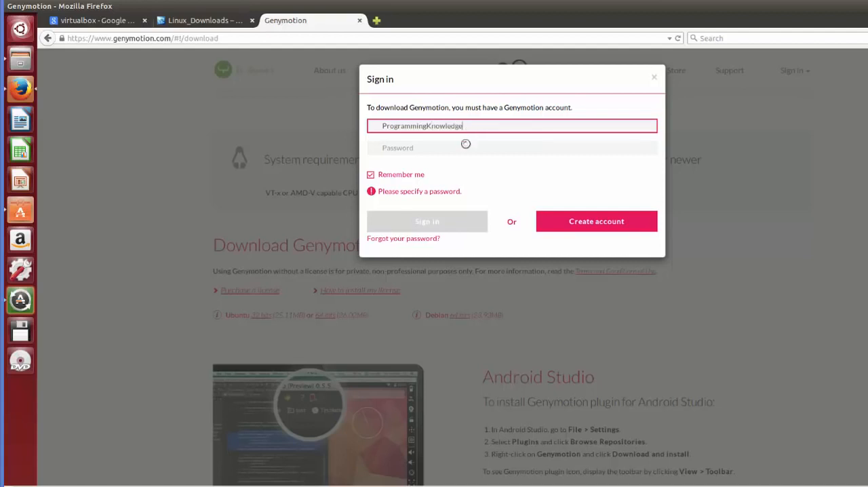
{"action": "left_click", "coordinate": [465, 146]}
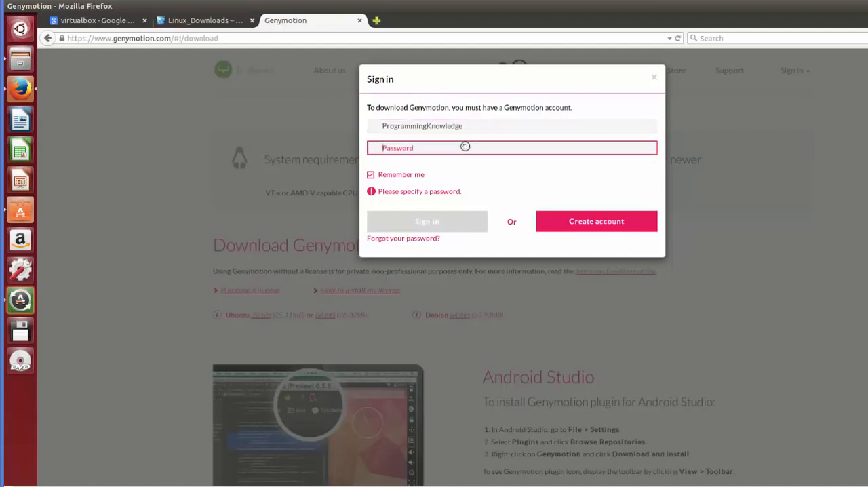
{"action": "type", "text": "******"}
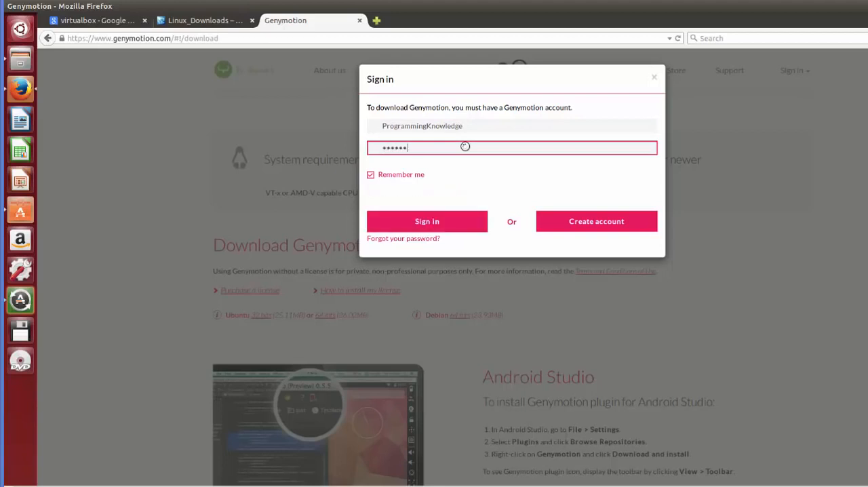
{"action": "left_click", "coordinate": [443, 220]}
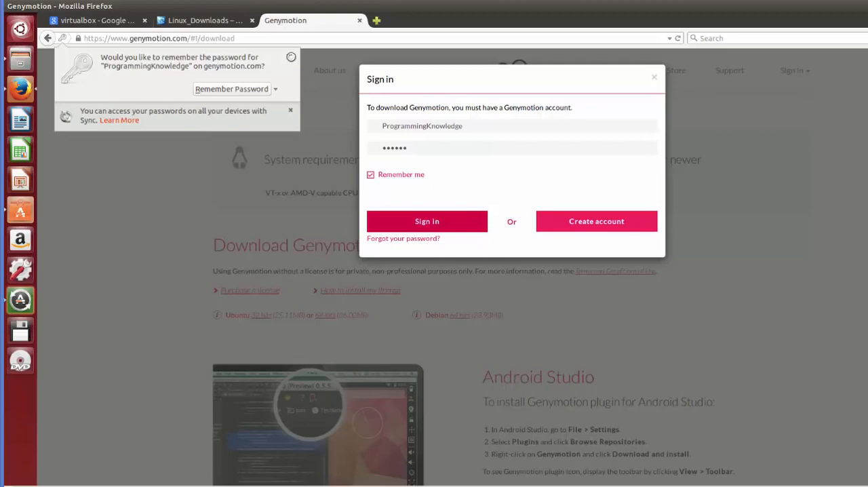
- Dismiss the browser's offer to remember the password and save the genymotion-2.4.0_x64.bin file
{"action": "left_click", "coordinate": [289, 56]}
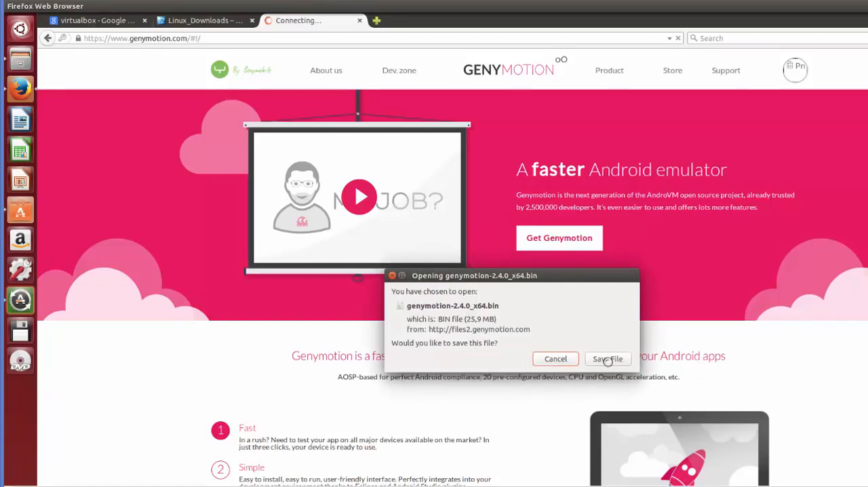
{"action": "left_click", "coordinate": [607, 359]}
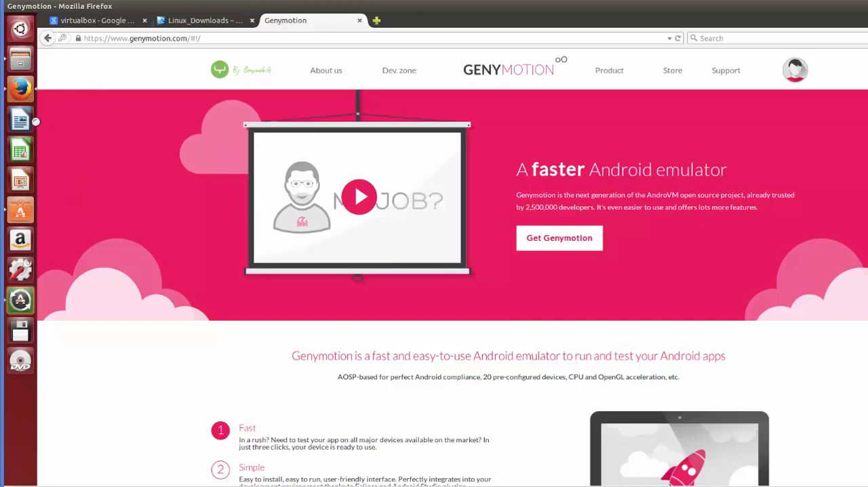
- Clear the browser and Ubuntu Software Center windows from the desktop and open a widened Terminal window
{"action": "left_click", "coordinate": [20, 6]}
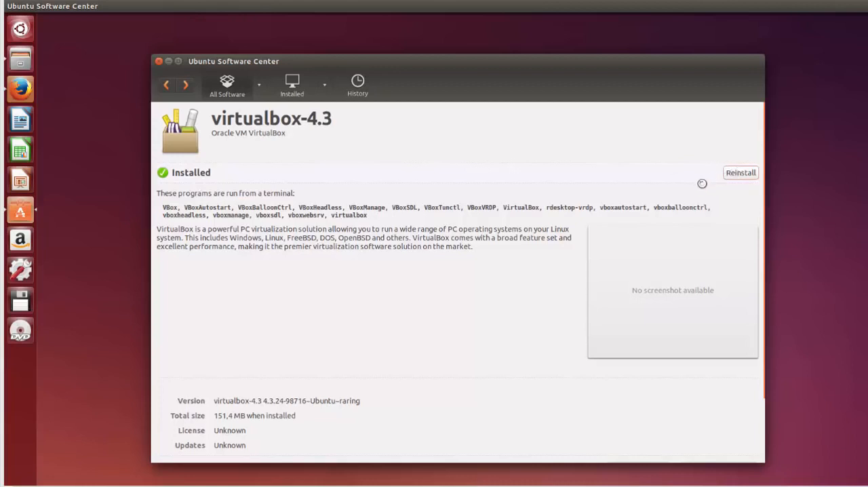
{"action": "left_click", "coordinate": [169, 62]}
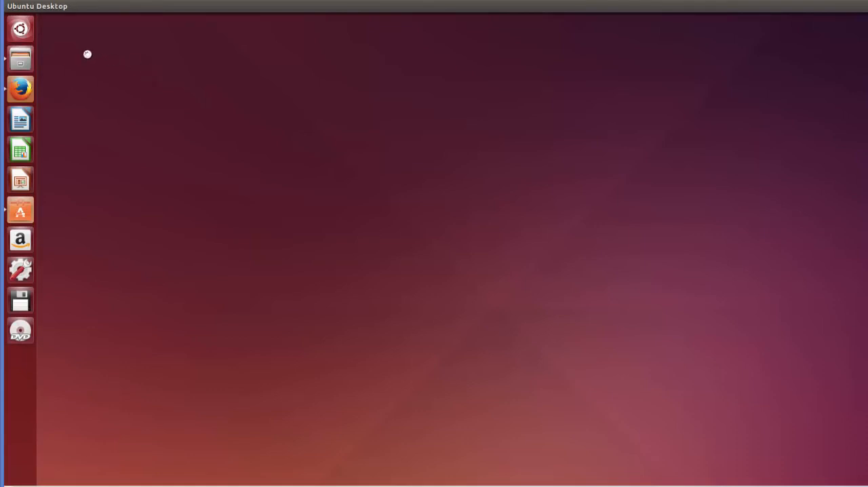
{"action": "left_click", "coordinate": [18, 28]}
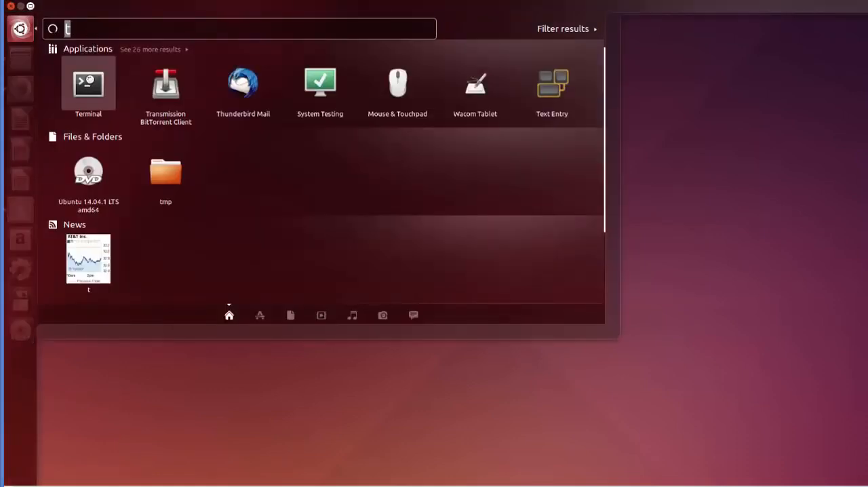
{"action": "left_click", "coordinate": [97, 88]}
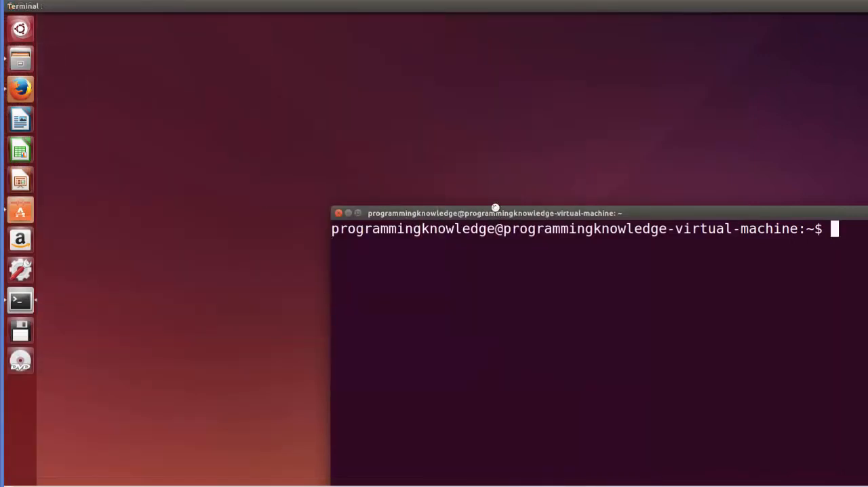
{"action": "left_click_drag", "start_coordinate": [495, 205], "coordinate": [236, 44]}
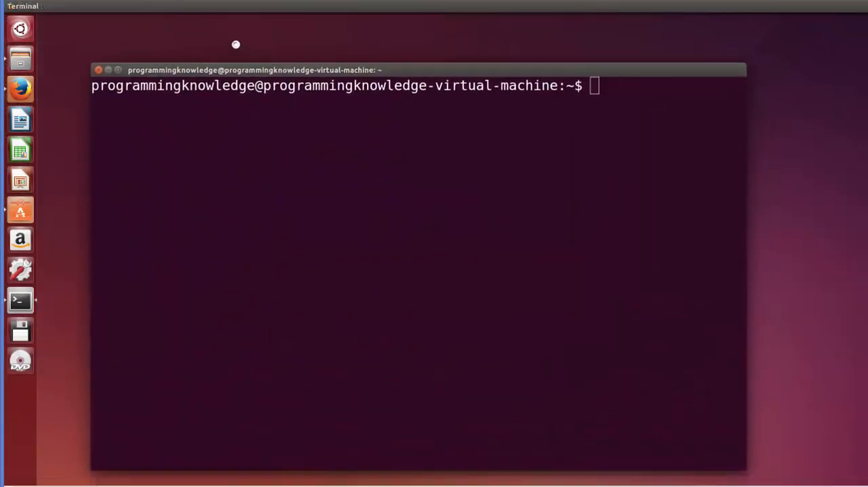
{"action": "left_click_drag", "start_coordinate": [719, 140], "coordinate": [866, 142]}
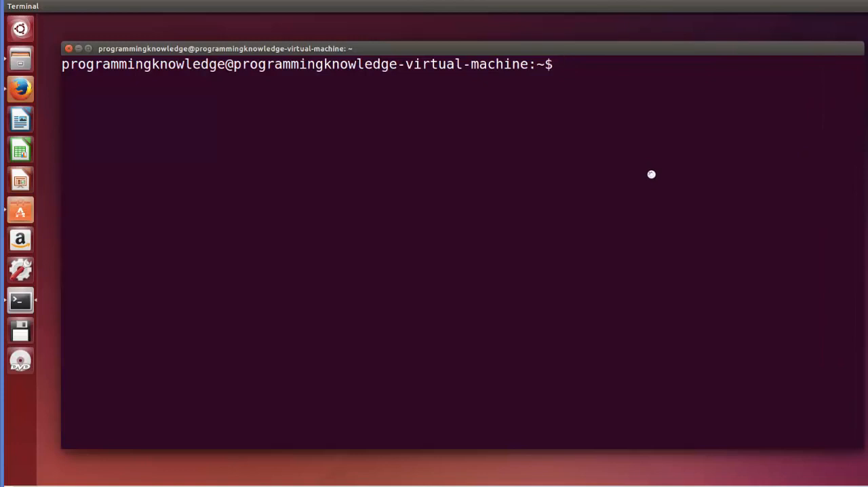
- Change to the Downloads/ directory in the terminal and list its files with ls
{"action": "type", "text": "cd Do"}
{"action": "key", "text": "Tab"}
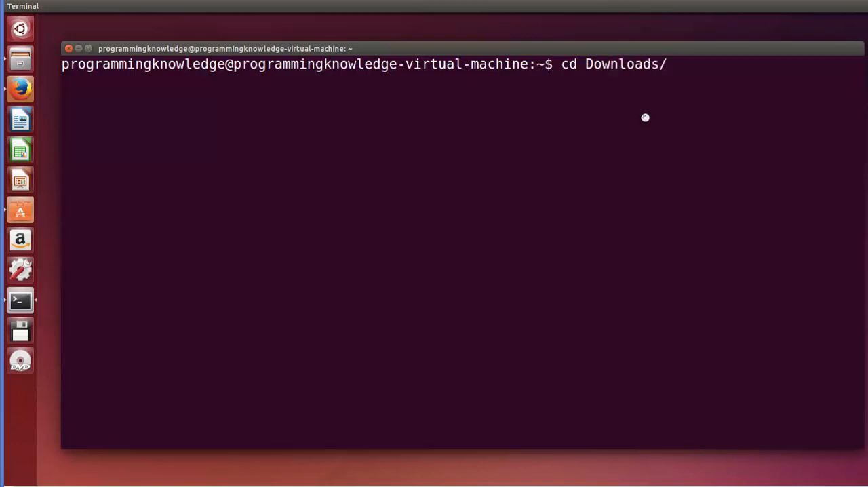
{"action": "key", "text": "Return"}
{"action": "type", "text": "ls"}
{"action": "key", "text": "Return"}
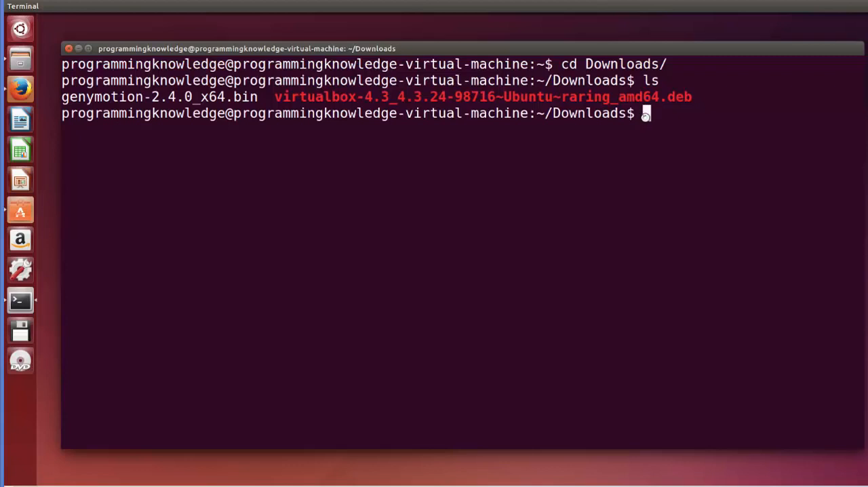
- Make the Genymotion installer executable with chmod +x genymotion-2.4.0_x64.bin
{"action": "type", "text": "chmod +x"}
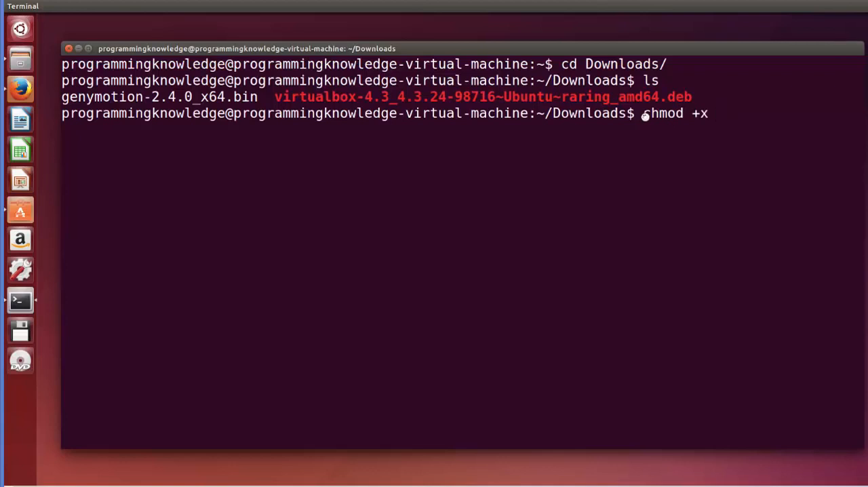
{"action": "double_click", "coordinate": [181, 97]}
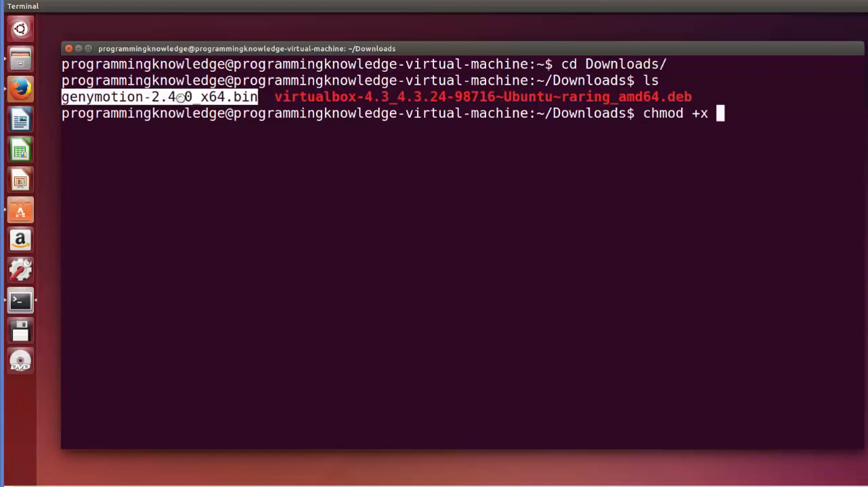
{"action": "middle_click", "coordinate": [181, 97]}
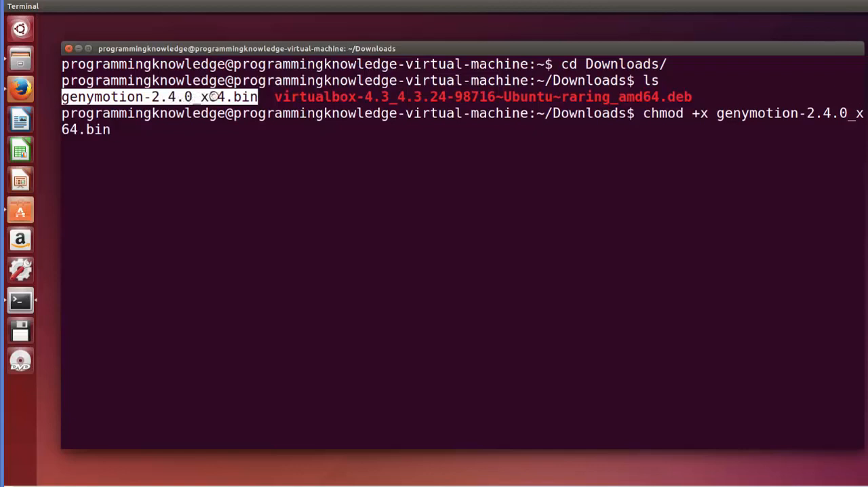
{"action": "left_click", "coordinate": [362, 152]}
{"action": "key", "text": "Return"}
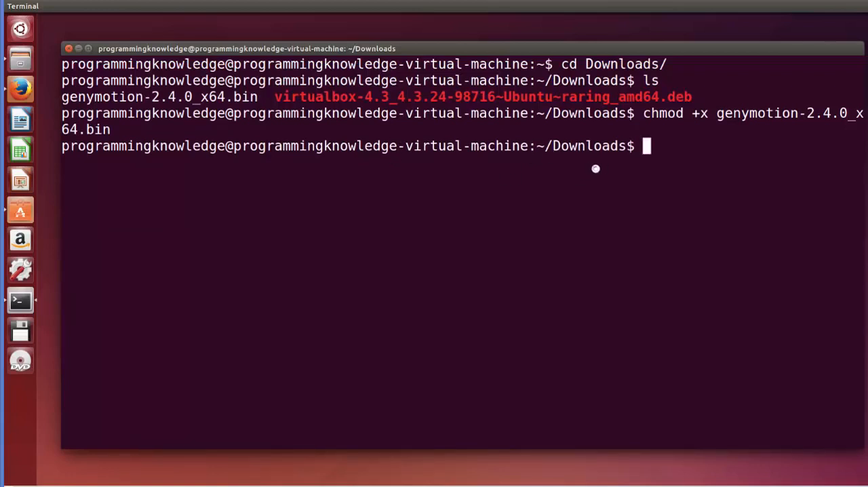
- Reposition the terminal window and run the installer with ./genymotion-2.4.0_x64.bin
{"action": "left_click_drag", "start_coordinate": [254, 97], "coordinate": [61, 99]}
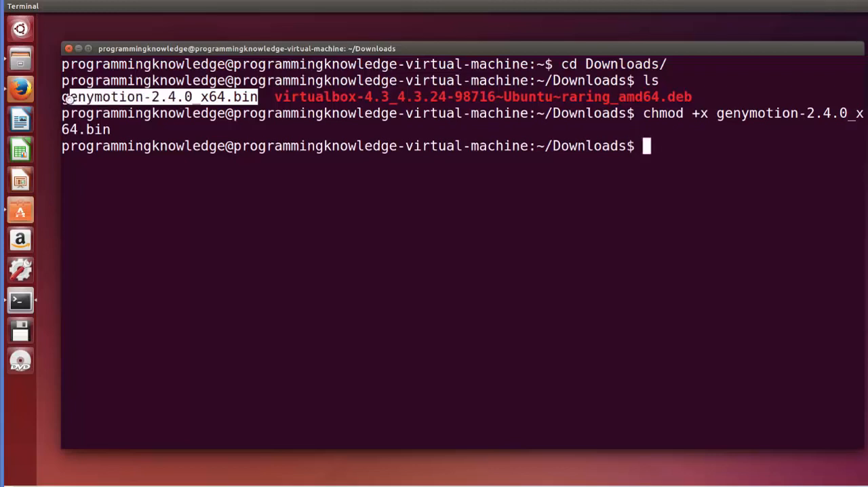
{"action": "left_click", "coordinate": [566, 165]}
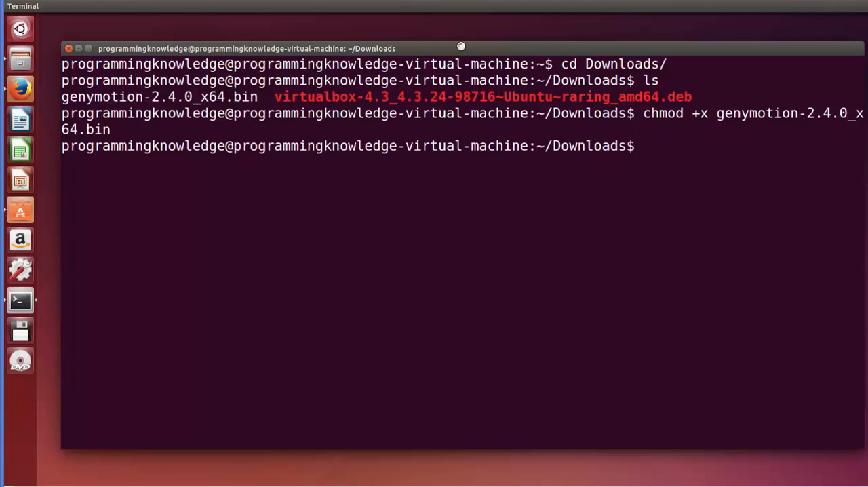
{"action": "left_click_drag", "start_coordinate": [446, 49], "coordinate": [432, 25]}
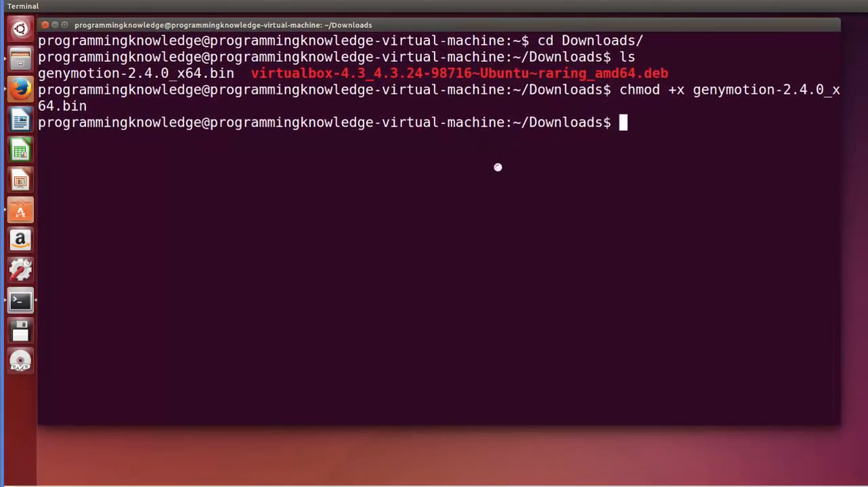
{"action": "type", "text": "./"}
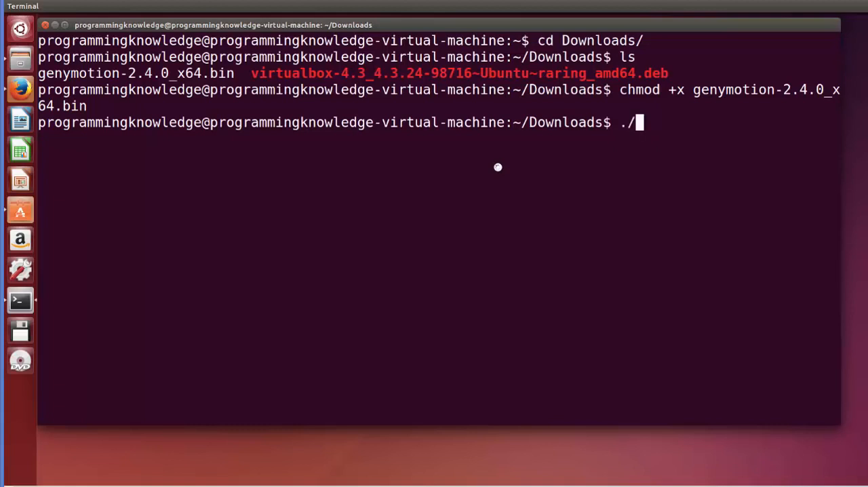
{"action": "type", "text": "g"}
{"action": "key", "text": "Tab"}
{"action": "key", "text": "Return"}
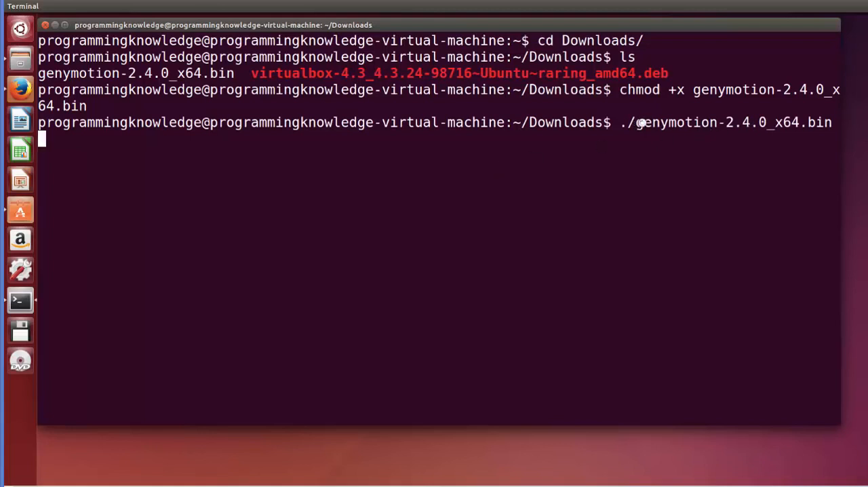
{"action": "left_click_drag", "start_coordinate": [635, 123], "coordinate": [822, 118]}
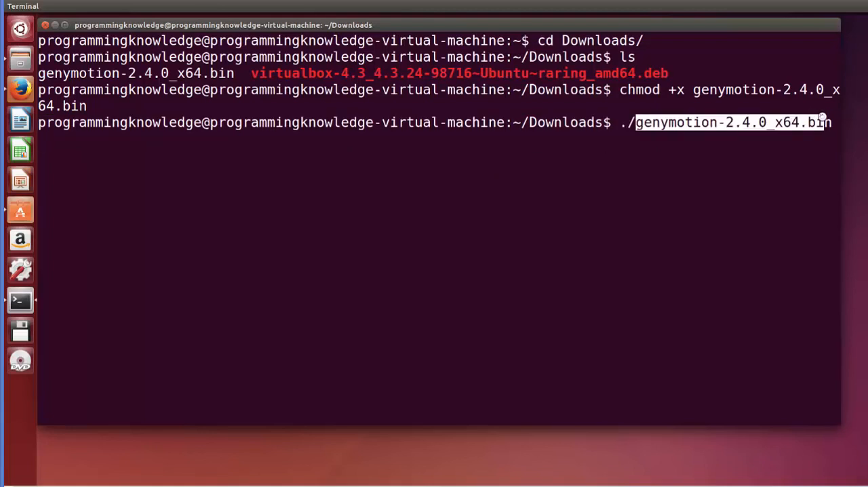
{"action": "left_click", "coordinate": [669, 135]}
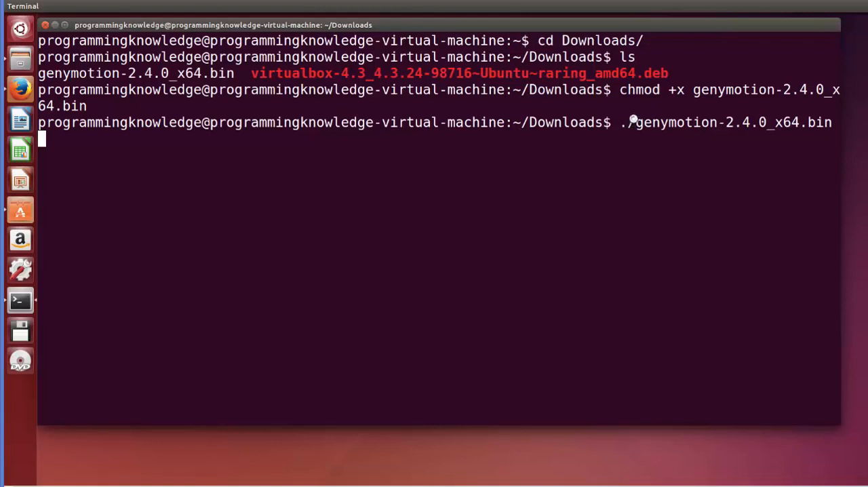
{"action": "left_click_drag", "start_coordinate": [640, 122], "coordinate": [753, 157]}
{"action": "triple_click", "coordinate": [754, 156]}
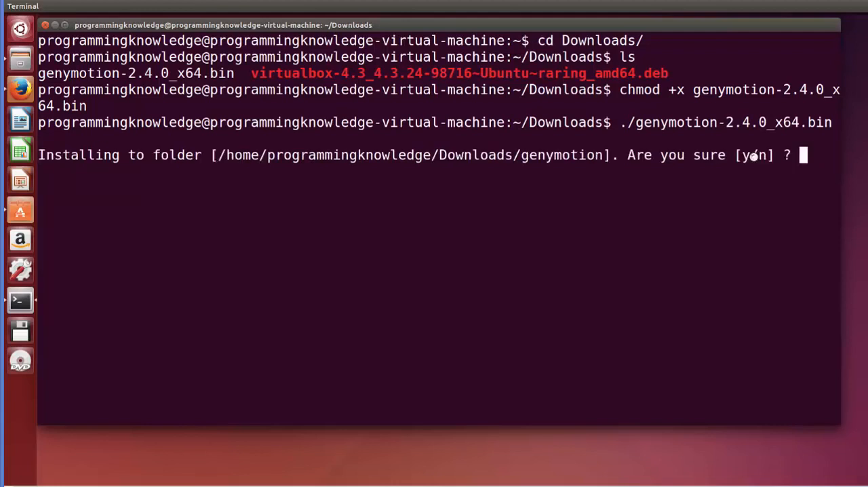
- Check the proposed Genymotion installation folder and confirm the installation by answering y
{"action": "double_click", "coordinate": [468, 156]}
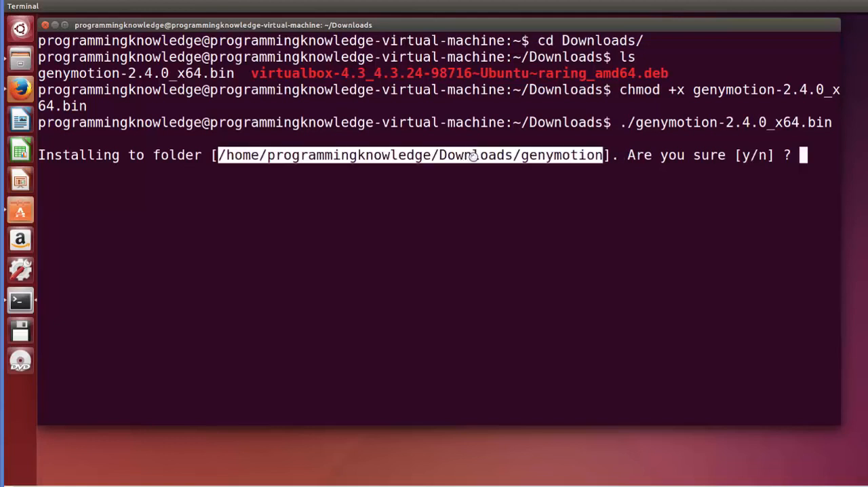
{"action": "left_click", "coordinate": [512, 194]}
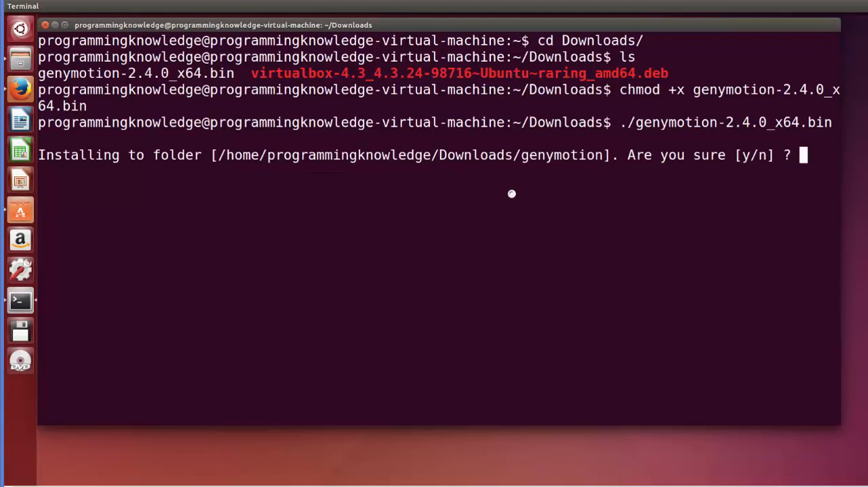
{"action": "type", "text": "y"}
{"action": "key", "text": "Return"}
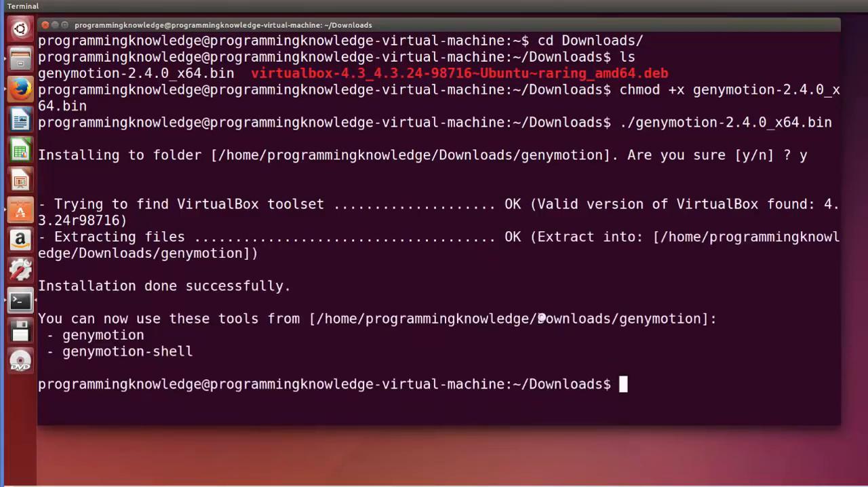
- Review the installer output for the installation result, the tools folder and the names of the available tools
{"action": "left_click_drag", "start_coordinate": [197, 339], "coordinate": [132, 250]}
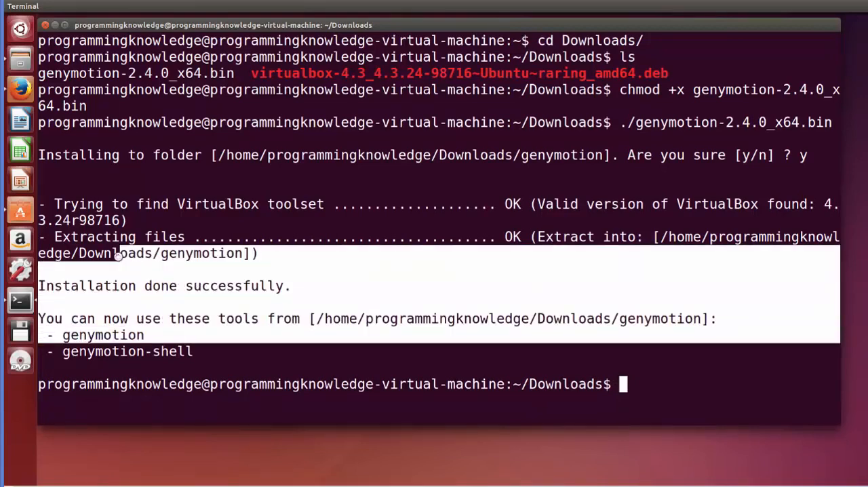
{"action": "left_click", "coordinate": [82, 285]}
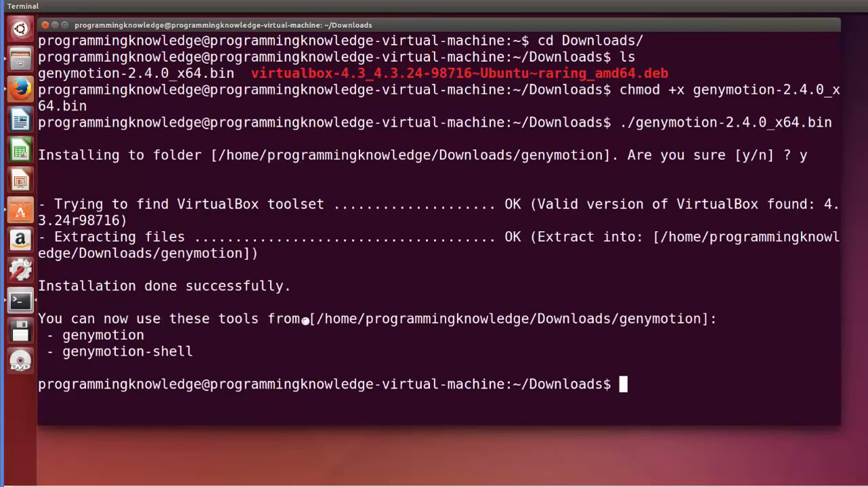
{"action": "double_click", "coordinate": [565, 319]}
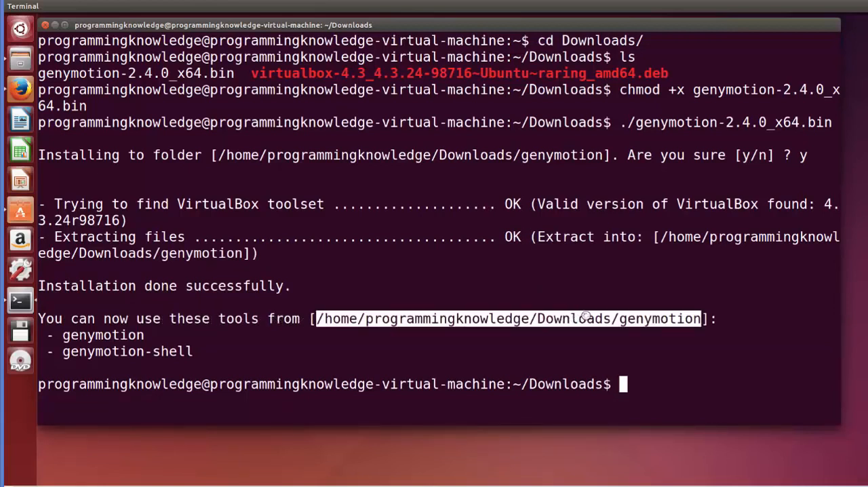
{"action": "left_click", "coordinate": [634, 320]}
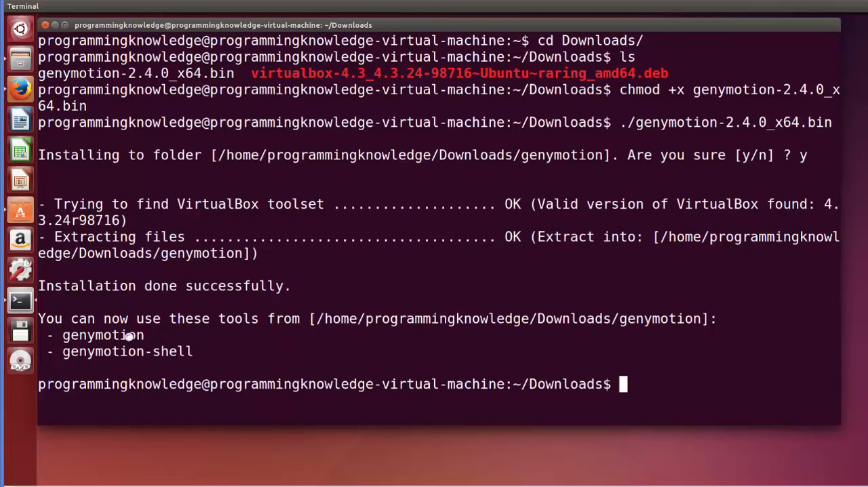
{"action": "double_click", "coordinate": [103, 335]}
{"action": "double_click", "coordinate": [109, 351]}
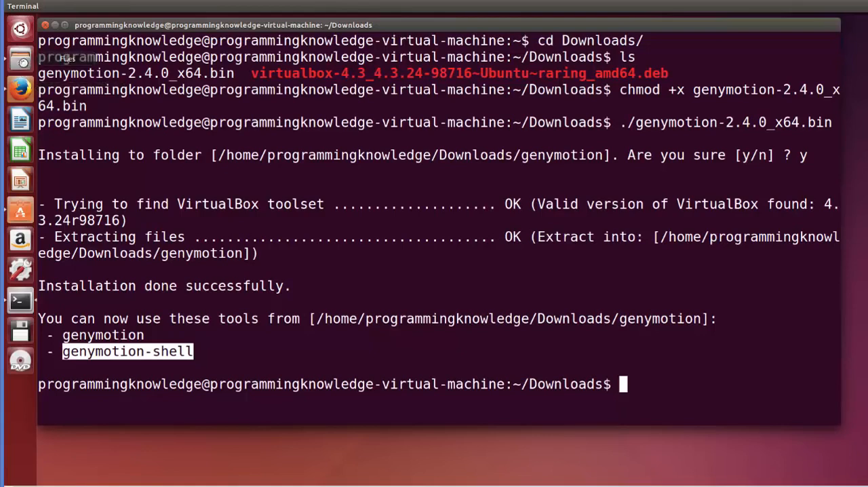
- Switch to the file manager and open the genymotion folder inside Downloads
{"action": "left_click", "coordinate": [20, 60]}
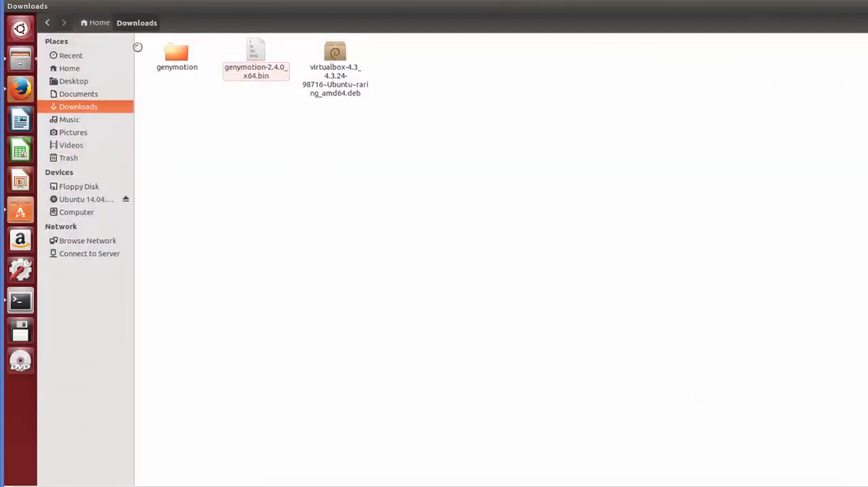
{"action": "left_click", "coordinate": [180, 65]}
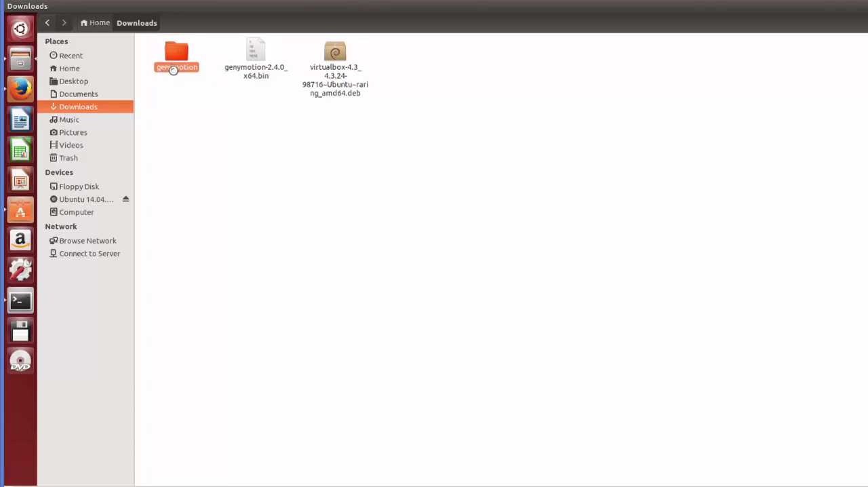
{"action": "double_click", "coordinate": [174, 60]}
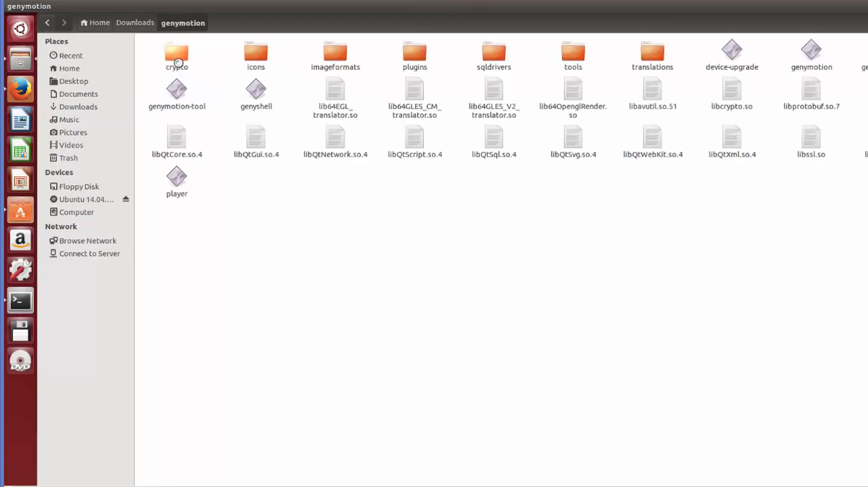
- Restore and enlarge the file manager window, and launch the genymotion executable from the genymotion folder
{"action": "left_click", "coordinate": [811, 64]}
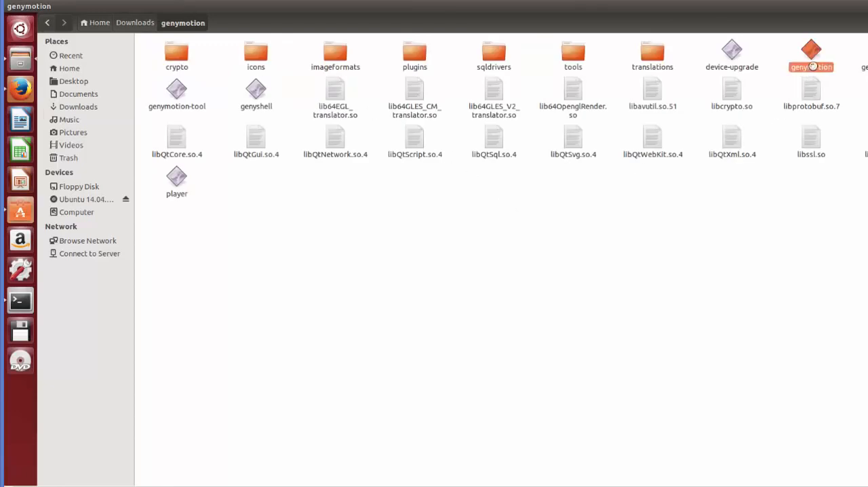
{"action": "left_click_drag", "start_coordinate": [705, 16], "coordinate": [477, 34]}
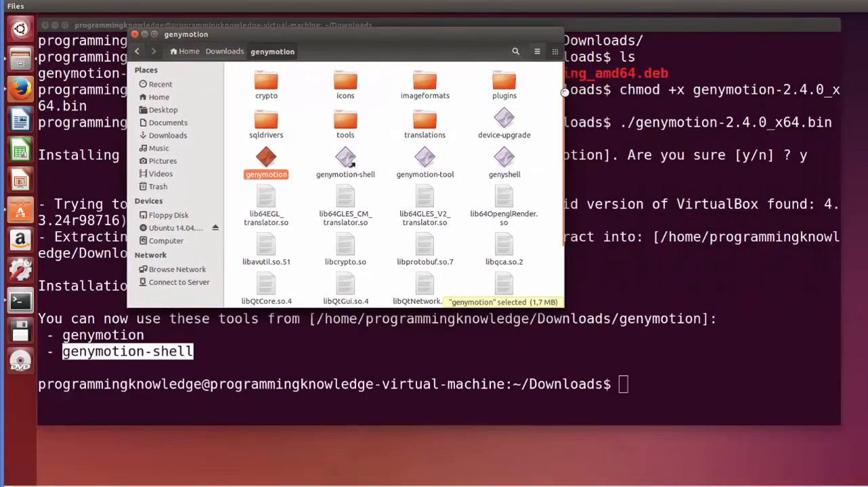
{"action": "left_click_drag", "start_coordinate": [564, 92], "coordinate": [764, 129]}
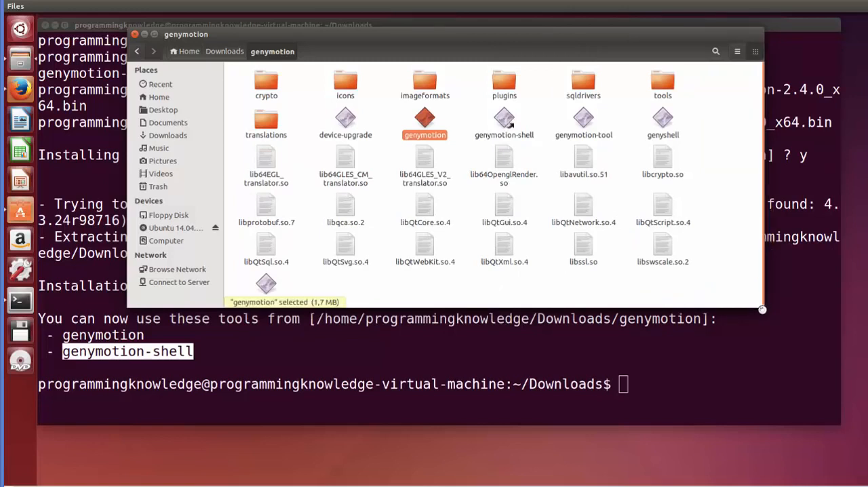
{"action": "left_click_drag", "start_coordinate": [762, 378], "coordinate": [764, 382]}
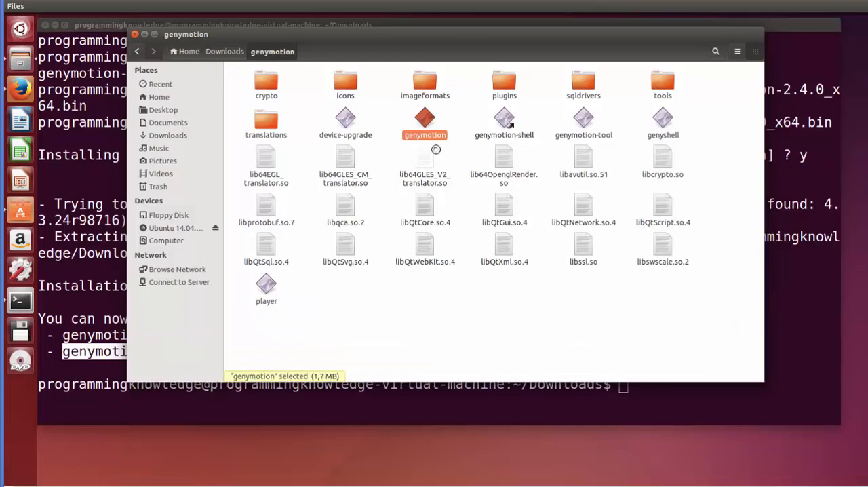
{"action": "left_click", "coordinate": [450, 145]}
{"action": "left_click", "coordinate": [426, 131]}
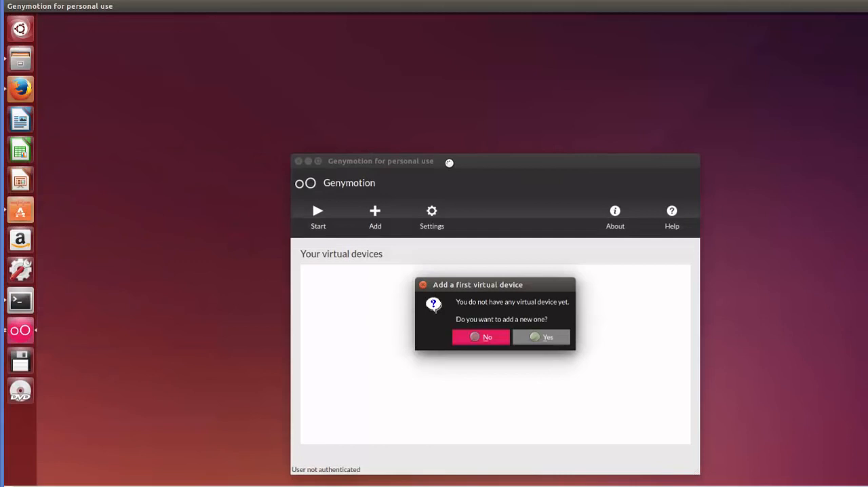
- Reposition the Genymotion windows and agree to add a first virtual device
{"action": "left_click_drag", "start_coordinate": [449, 162], "coordinate": [443, 122]}
{"action": "left_click_drag", "start_coordinate": [496, 280], "coordinate": [496, 205]}
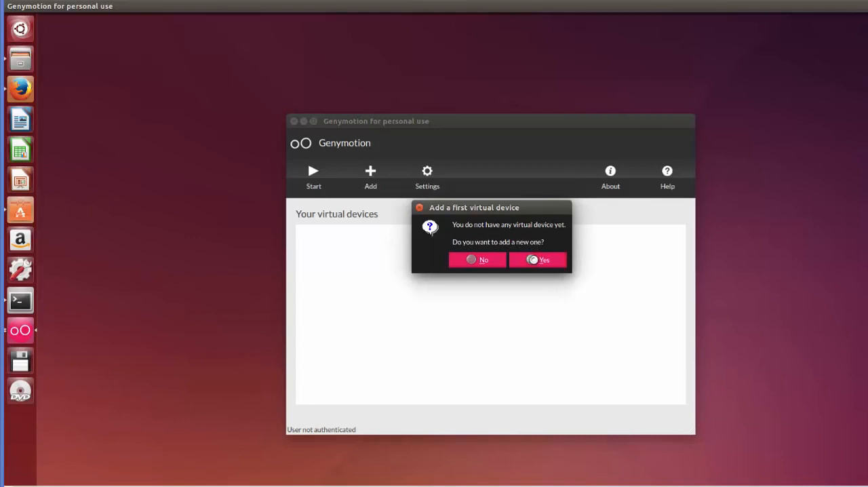
{"action": "left_click", "coordinate": [533, 260]}
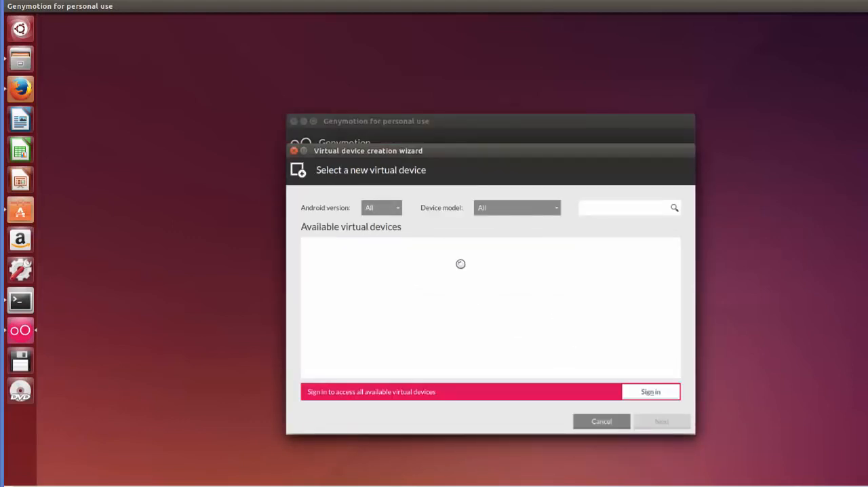
- Sign in to Genymotion with the account username and password to access the available virtual devices
{"action": "left_click", "coordinate": [653, 393]}
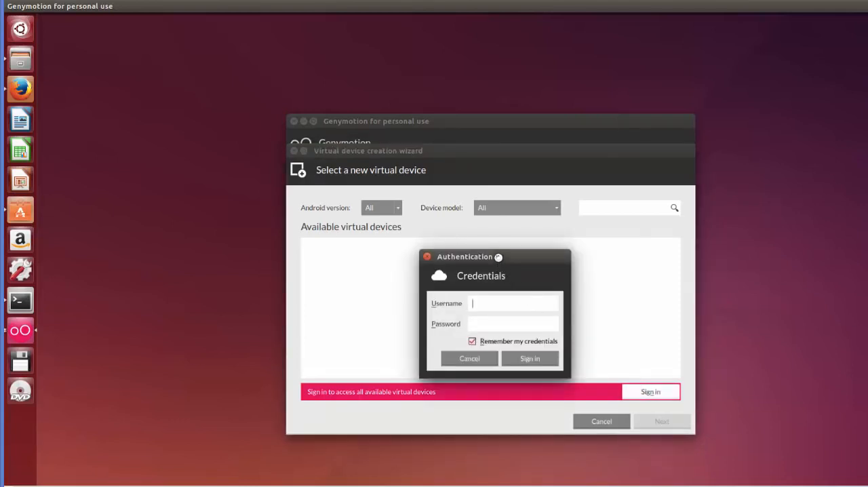
{"action": "left_click_drag", "start_coordinate": [501, 256], "coordinate": [499, 234]}
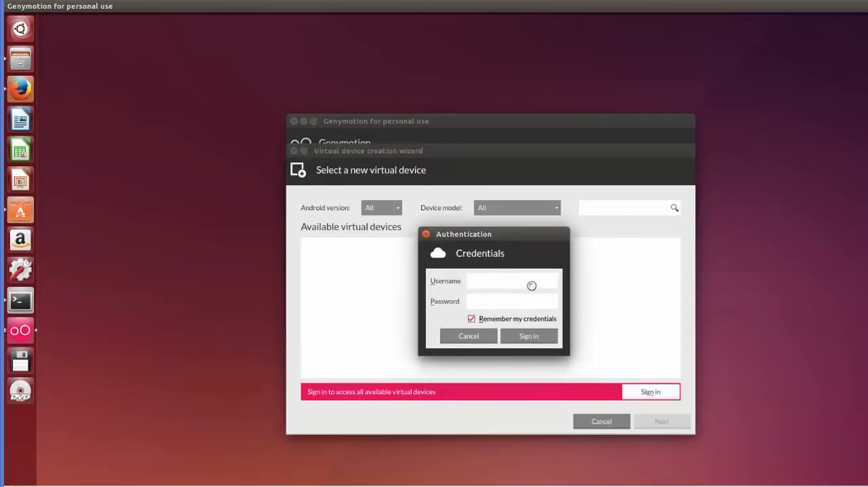
{"action": "type", "text": "ProgrammingKnowledge"}
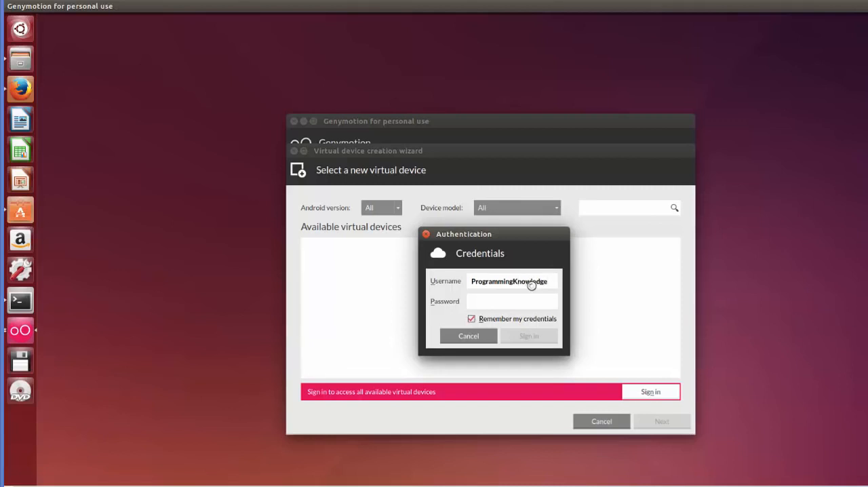
{"action": "type", "text": "*"}
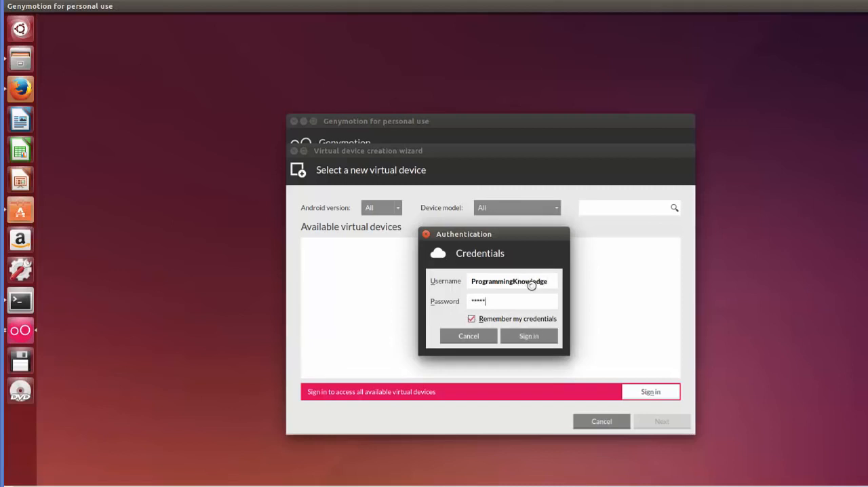
{"action": "key", "text": "Return"}
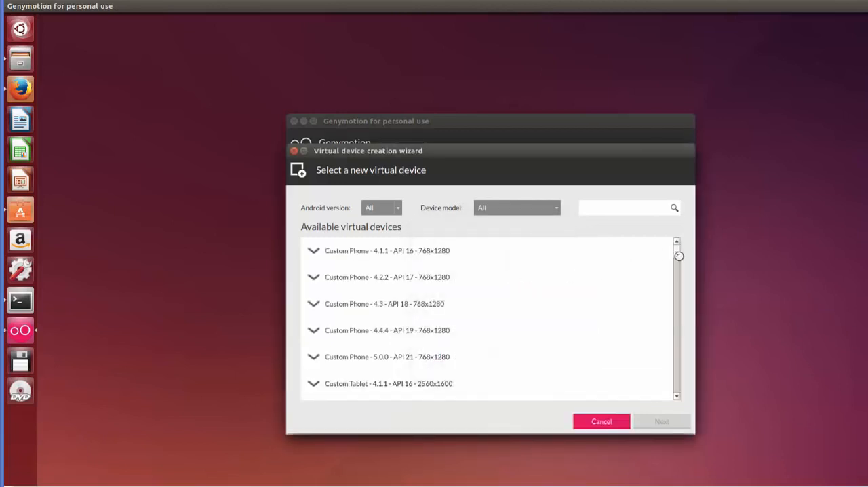
- Browse the available virtual devices and select Google Nexus 7 - 4.4.4 - API 19 - 800x1280
{"action": "left_click_drag", "start_coordinate": [676, 251], "coordinate": [676, 343]}
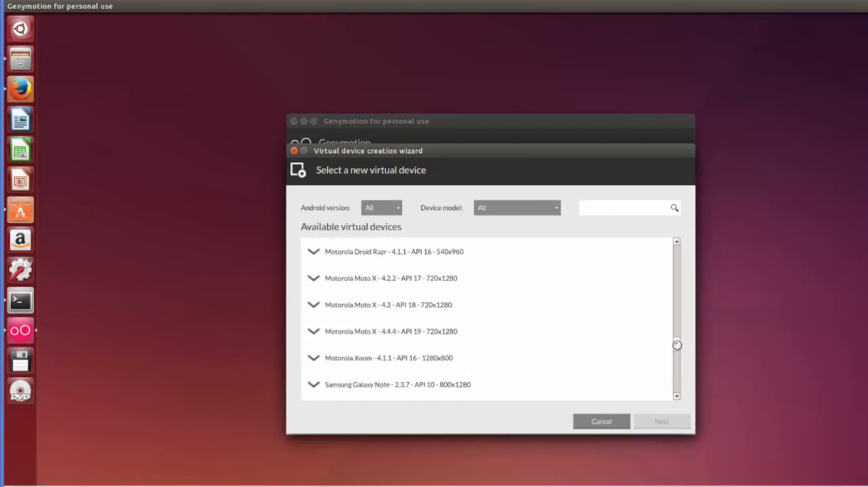
{"action": "left_click", "coordinate": [418, 332]}
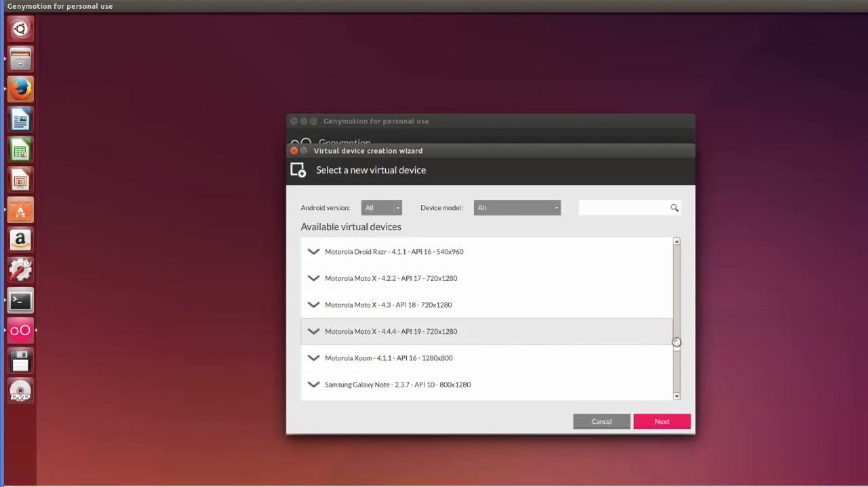
{"action": "scroll", "coordinate": [676, 342], "scroll_direction": "up", "scroll_amount": 6}
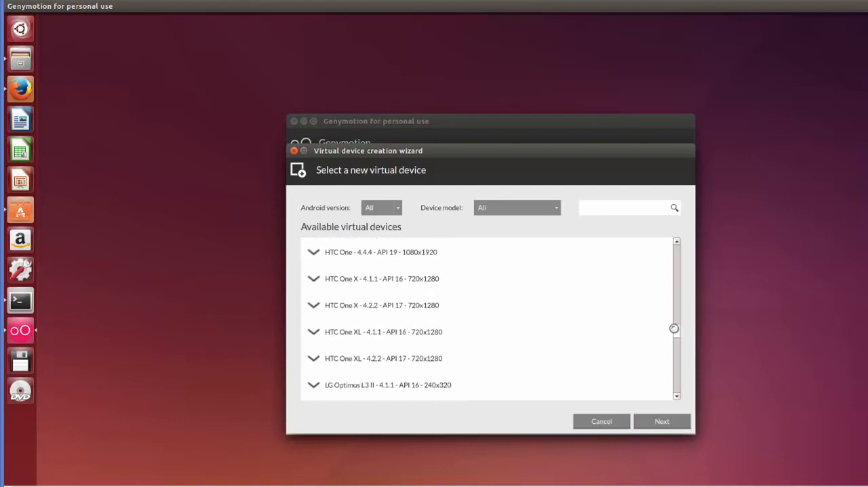
{"action": "scroll", "coordinate": [674, 328], "scroll_direction": "up", "scroll_amount": 4}
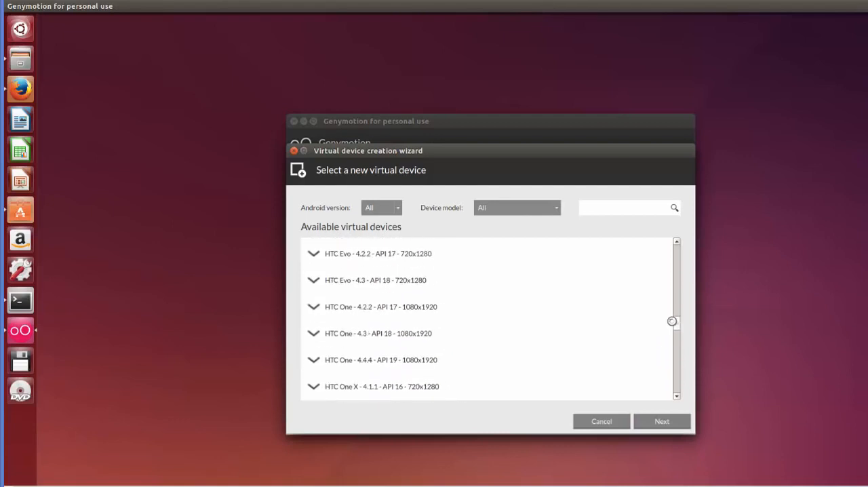
{"action": "scroll", "coordinate": [668, 301], "scroll_direction": "up", "scroll_amount": 5}
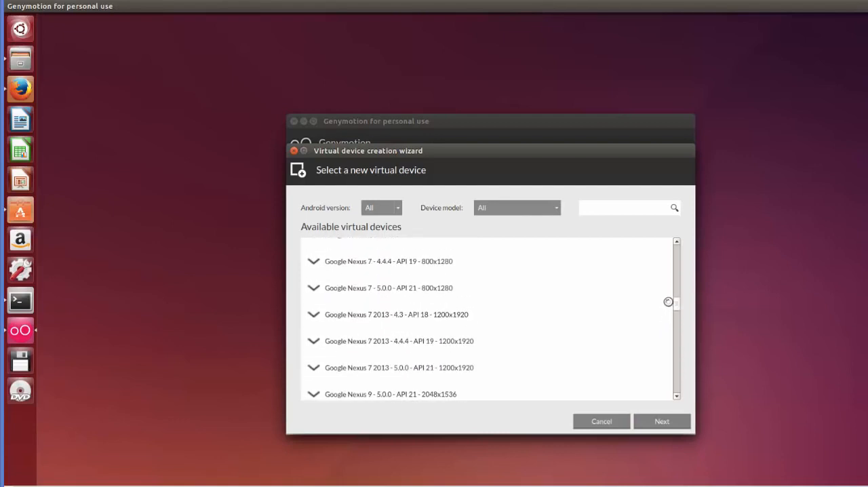
{"action": "scroll", "coordinate": [668, 302], "scroll_direction": "up", "scroll_amount": 1}
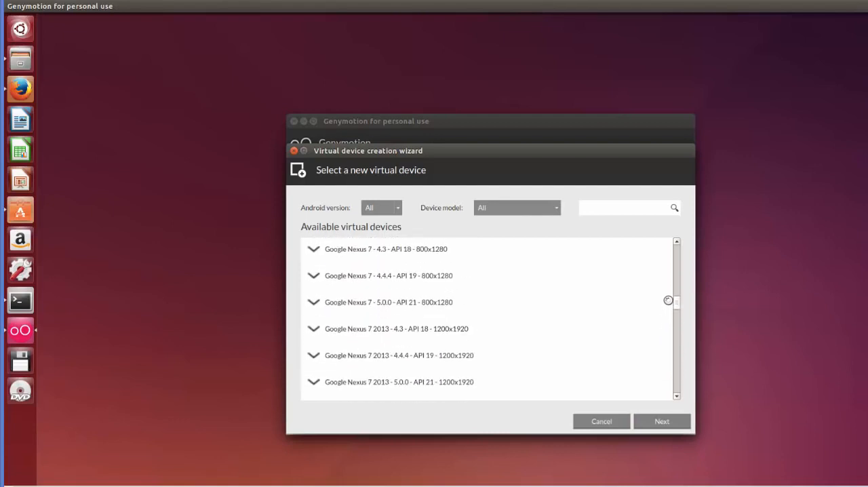
{"action": "left_click", "coordinate": [428, 285]}
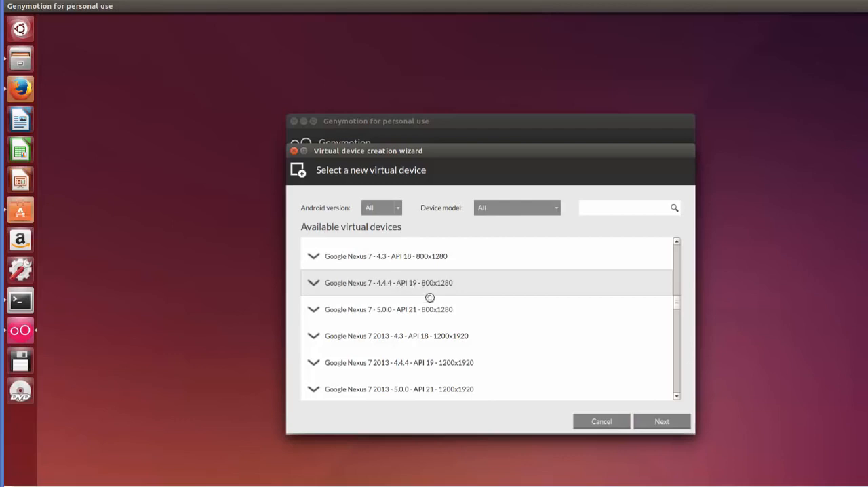
- Accept the proposed device name and properties, deploy the Nexus 7 virtual device and finish the wizard
{"action": "left_click", "coordinate": [662, 421]}
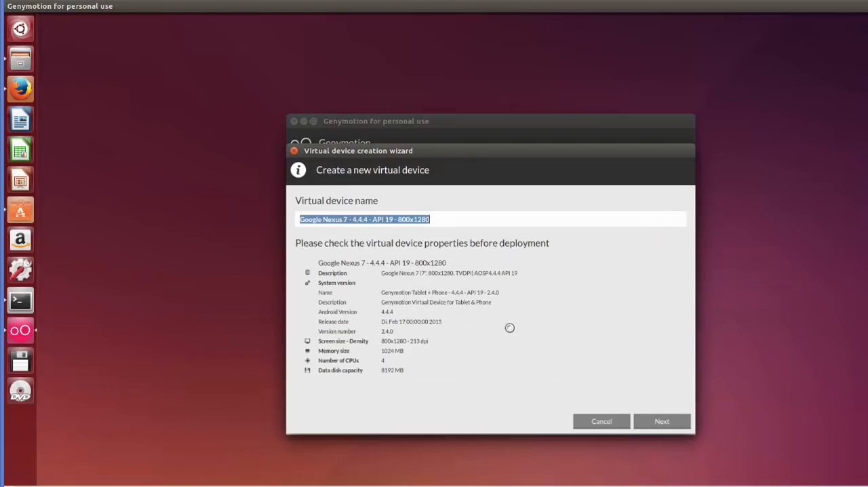
{"action": "left_click", "coordinate": [658, 422]}
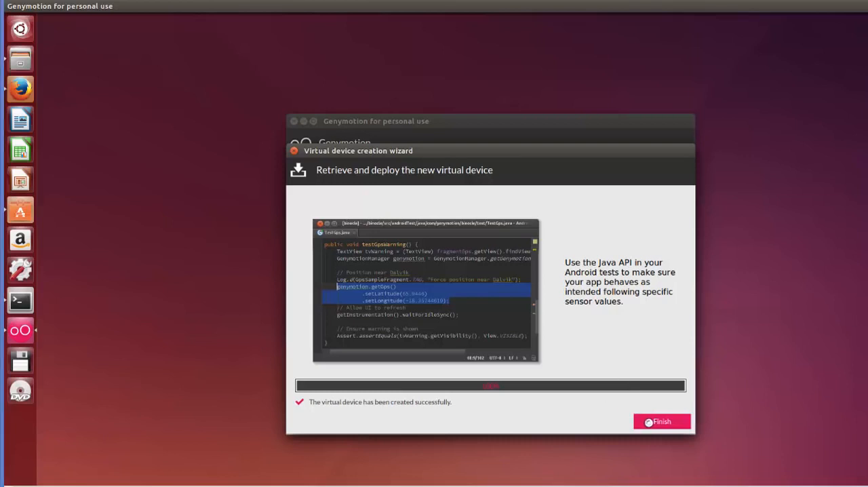
{"action": "left_click", "coordinate": [649, 422]}
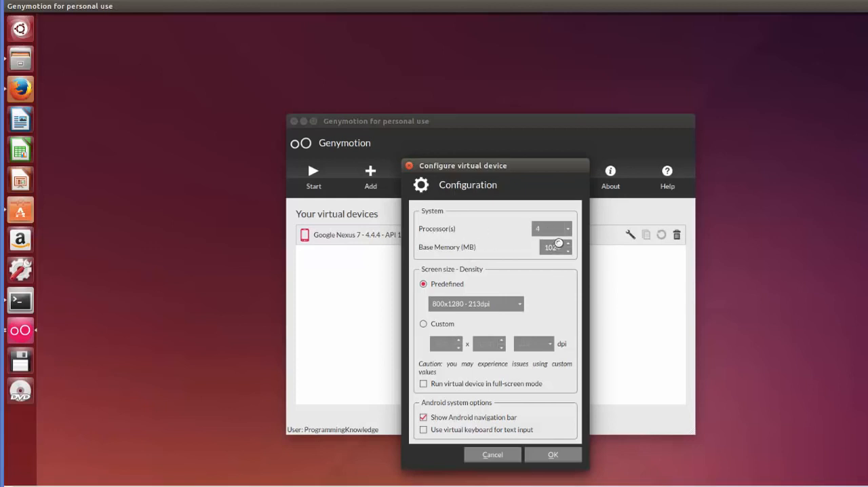
- Set the virtual device's processor count to 1 and confirm the configuration
{"action": "left_click", "coordinate": [566, 230]}
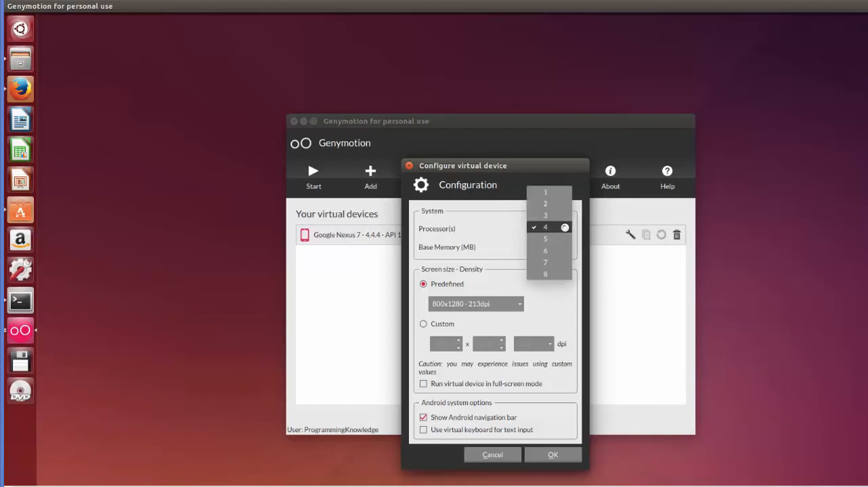
{"action": "left_click", "coordinate": [548, 192]}
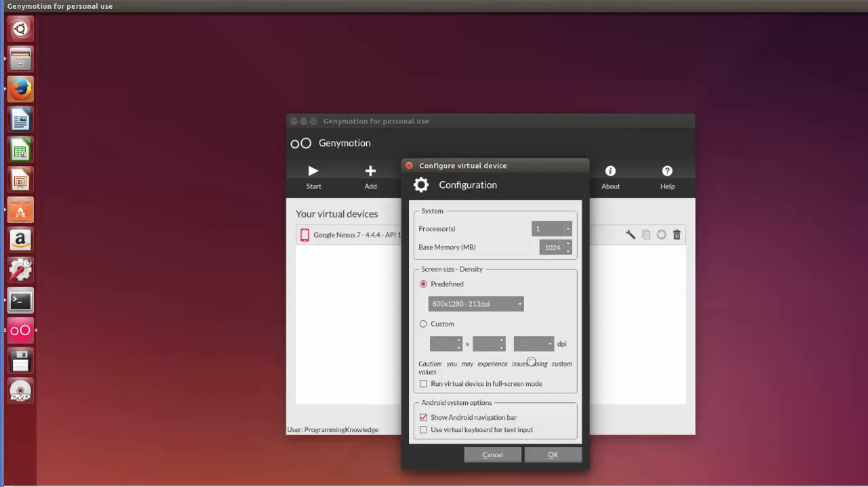
{"action": "left_click", "coordinate": [549, 229]}
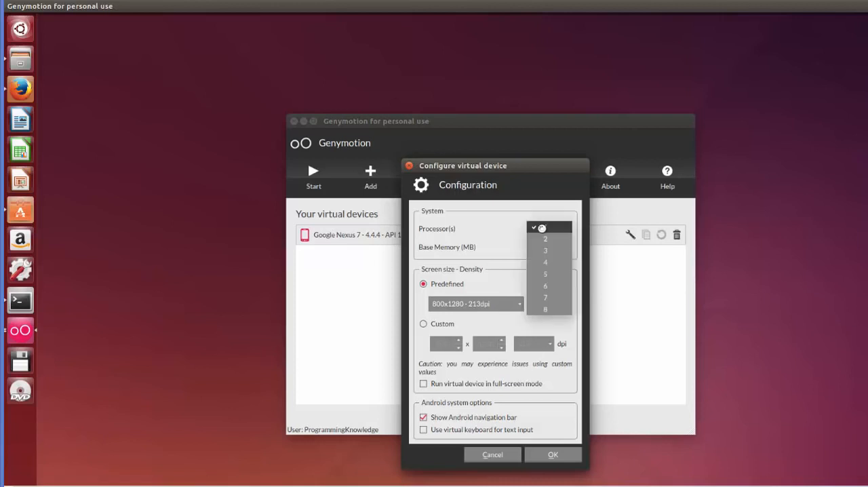
{"action": "left_click", "coordinate": [542, 227]}
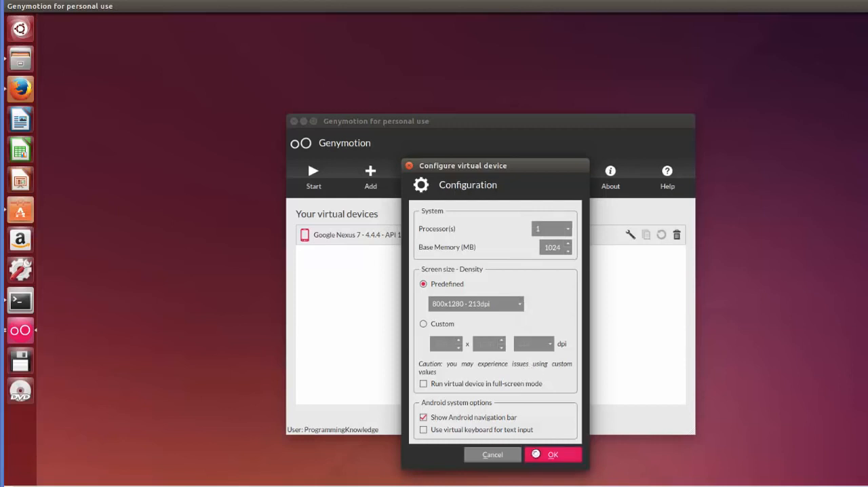
{"action": "left_click", "coordinate": [537, 452]}
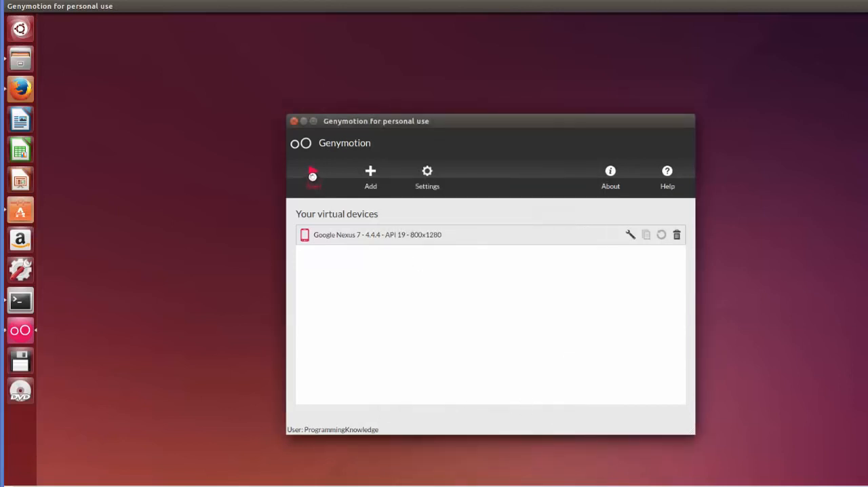
- Start the Google Nexus 7 virtual device and open its list of all apps, dismissing the introductory tips
{"action": "left_click", "coordinate": [313, 176]}
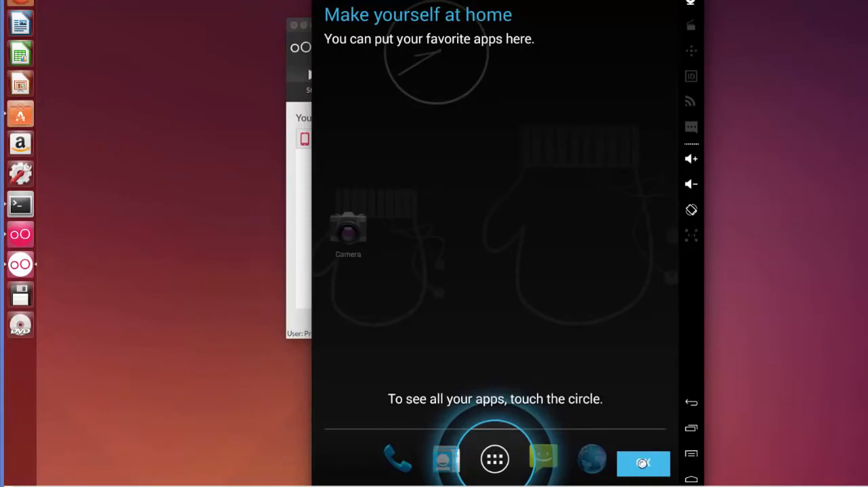
{"action": "left_click", "coordinate": [641, 463]}
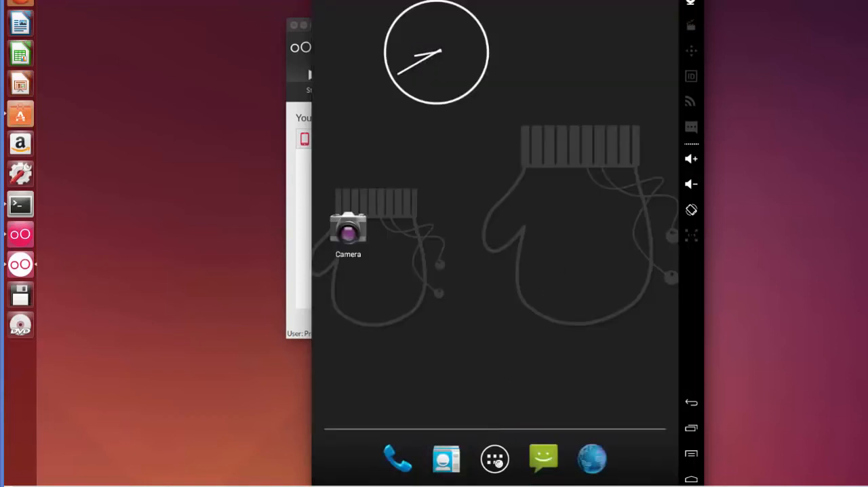
{"action": "left_click", "coordinate": [499, 461]}
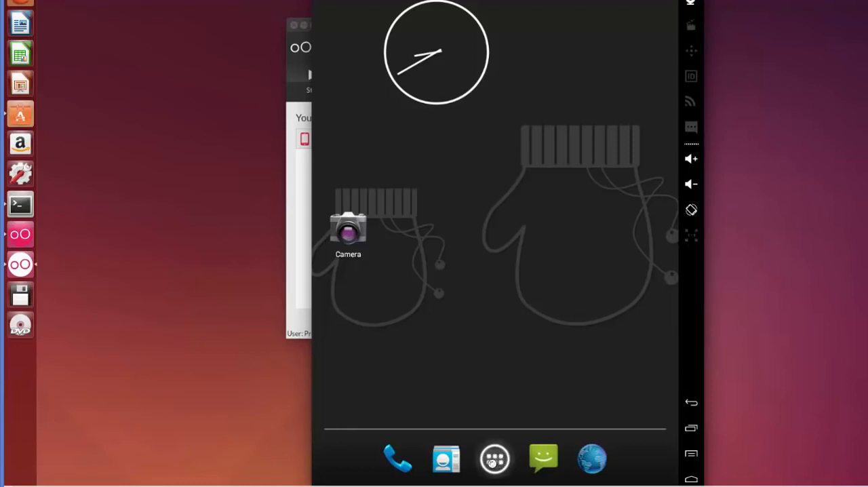
{"action": "left_click", "coordinate": [495, 459]}
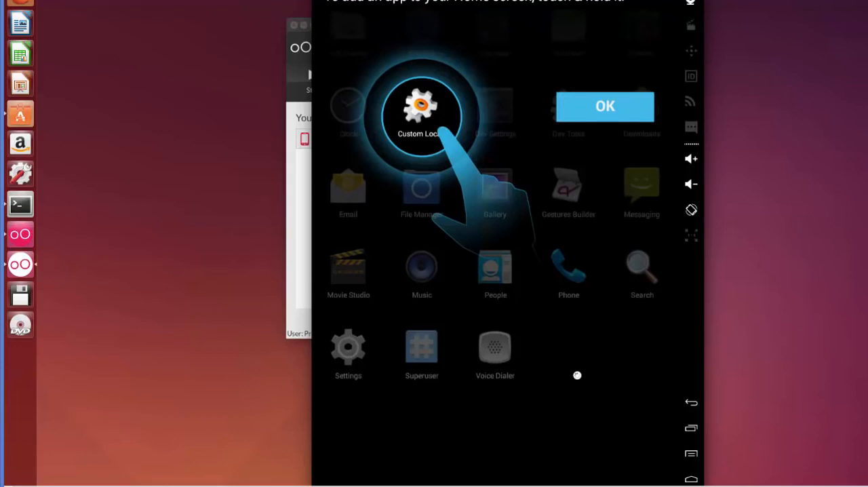
{"action": "left_click", "coordinate": [603, 114]}
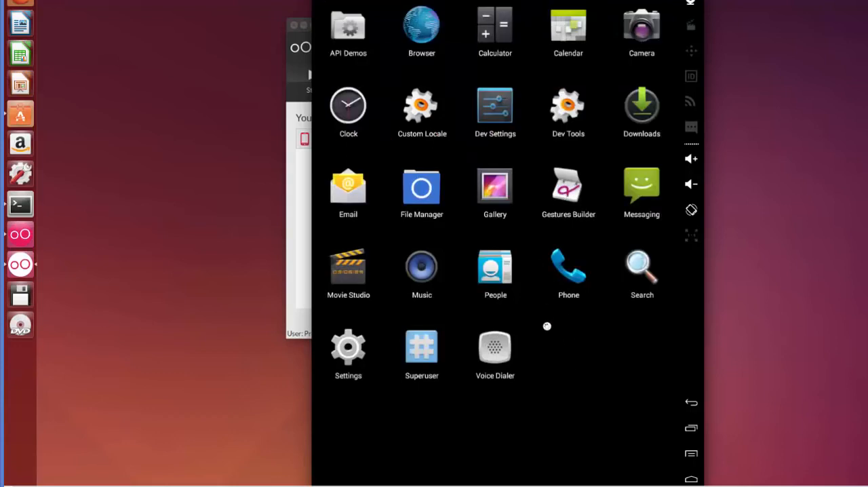